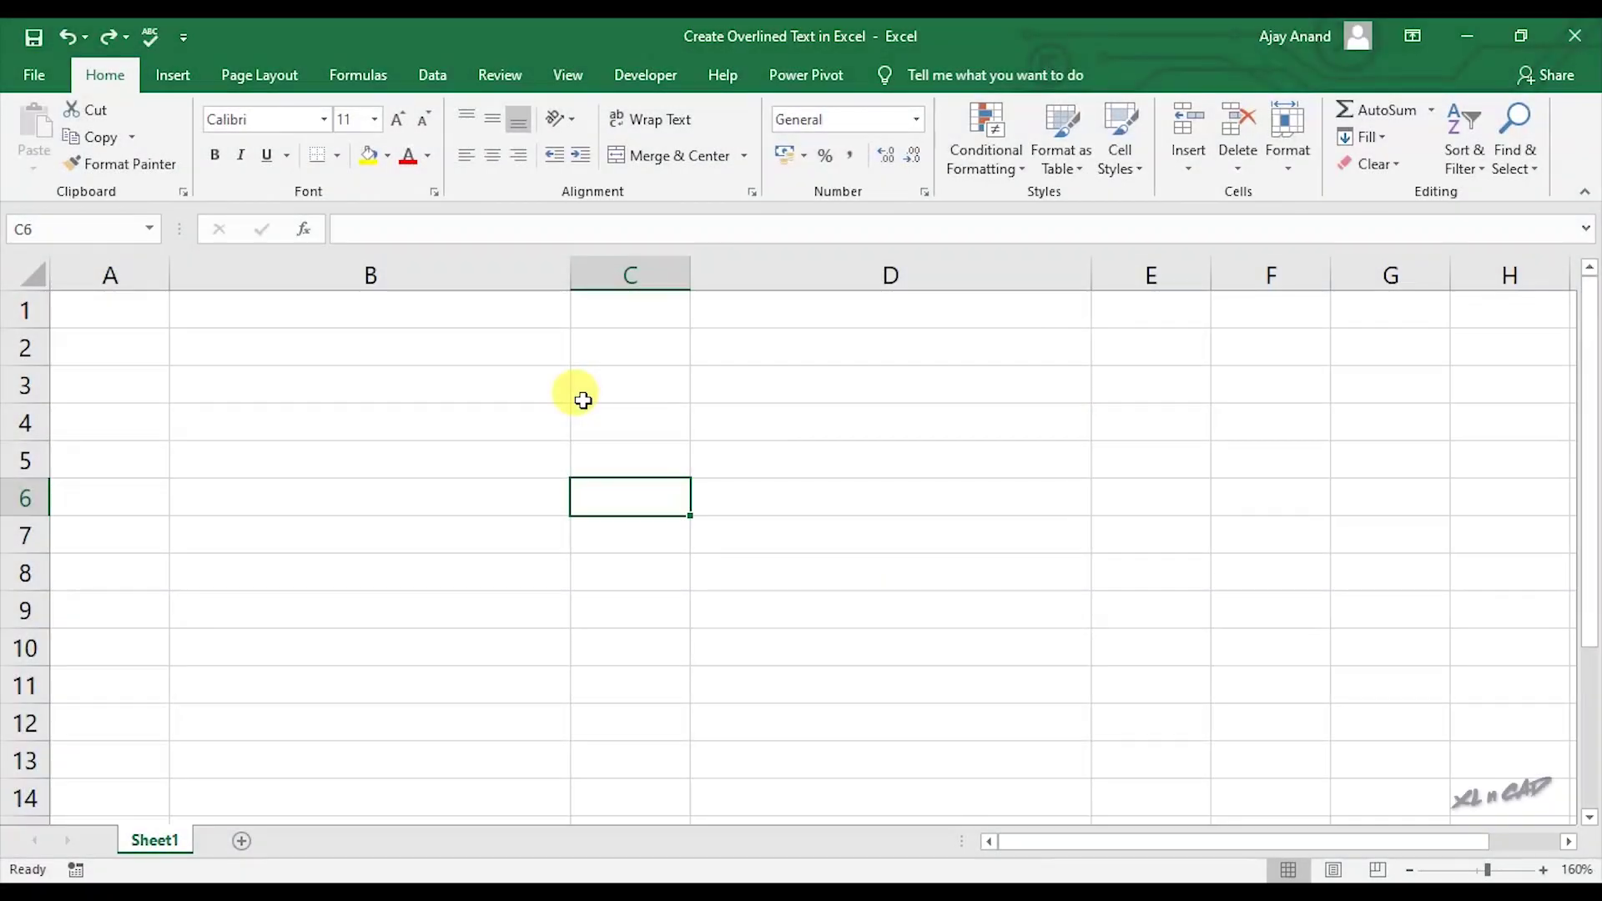
Enter the line-break formula =CHAR(10) in cell B3.
left_click(363, 382)
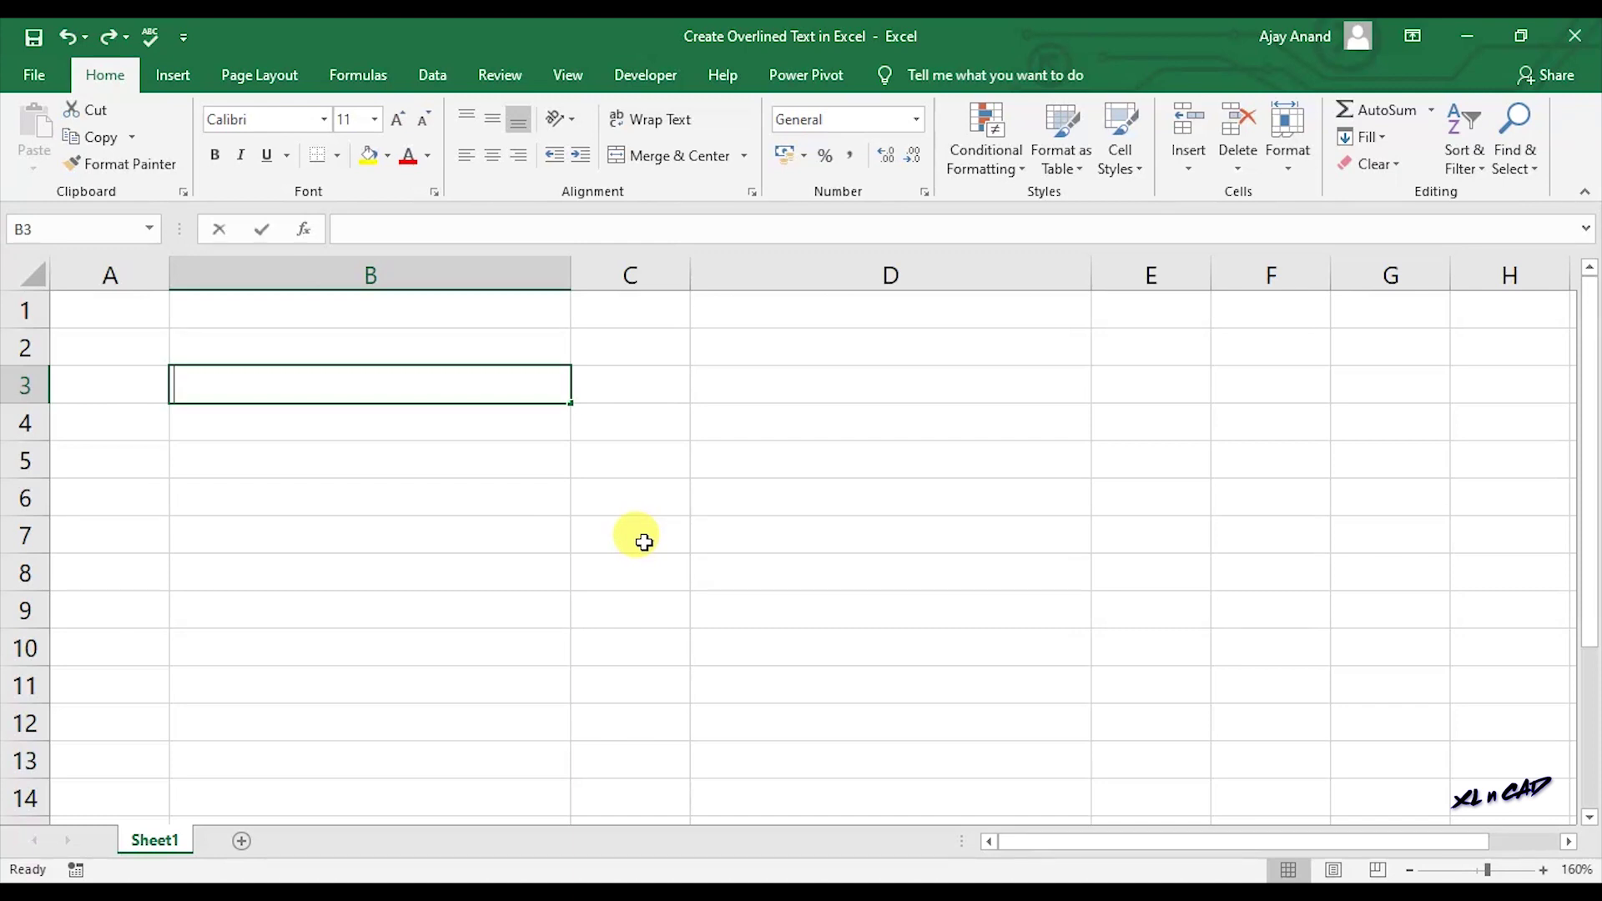
type("=CHA")
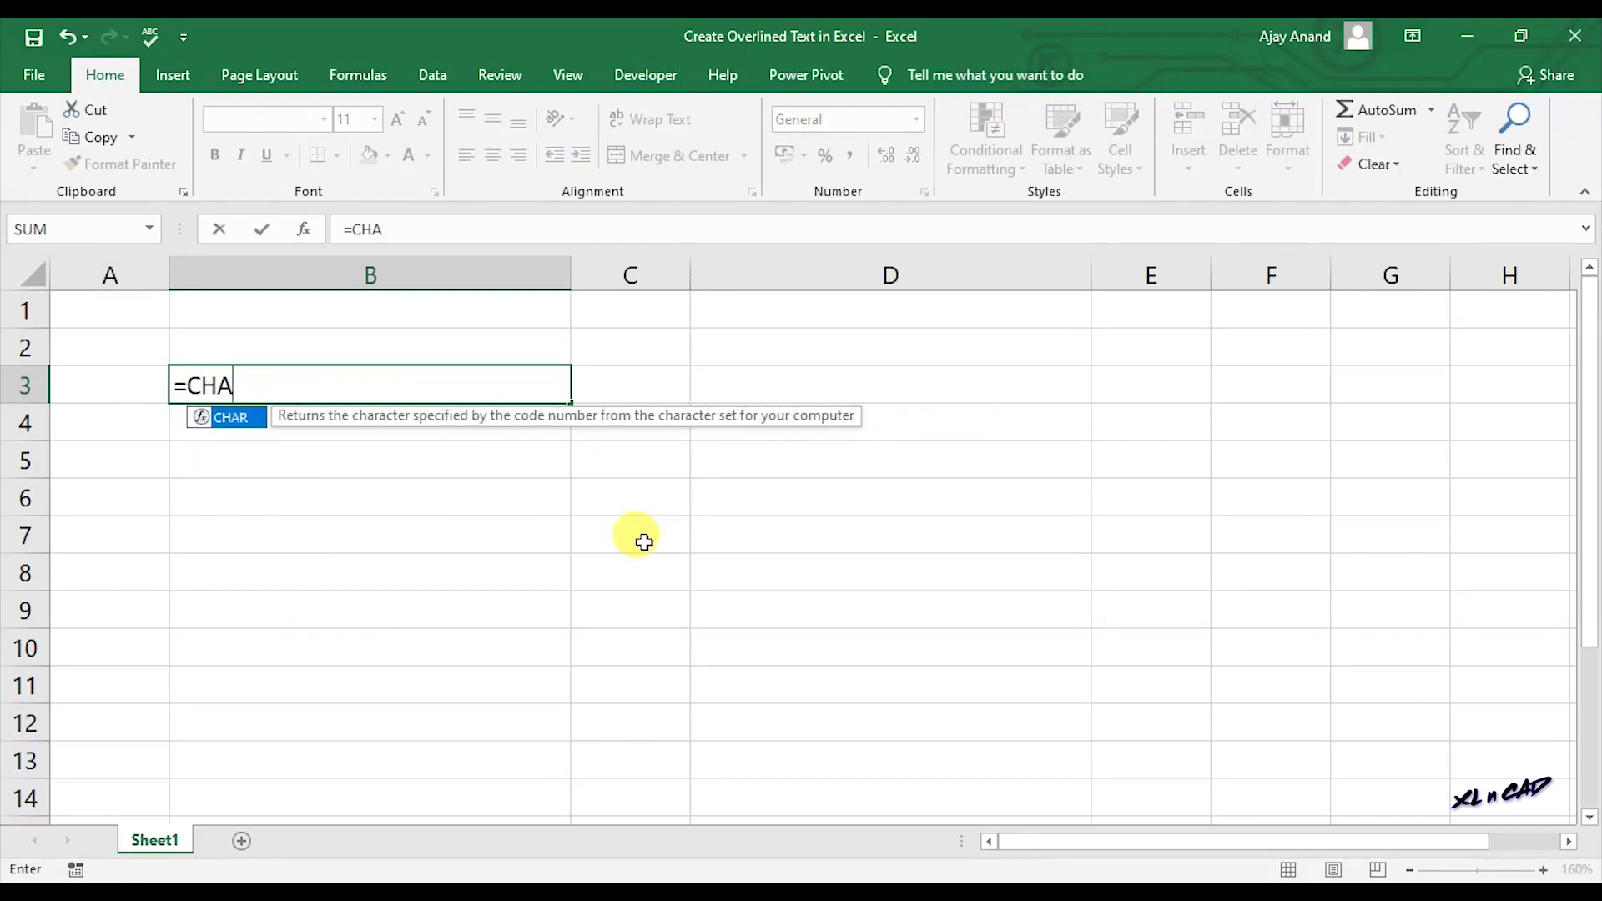
type("R(10")
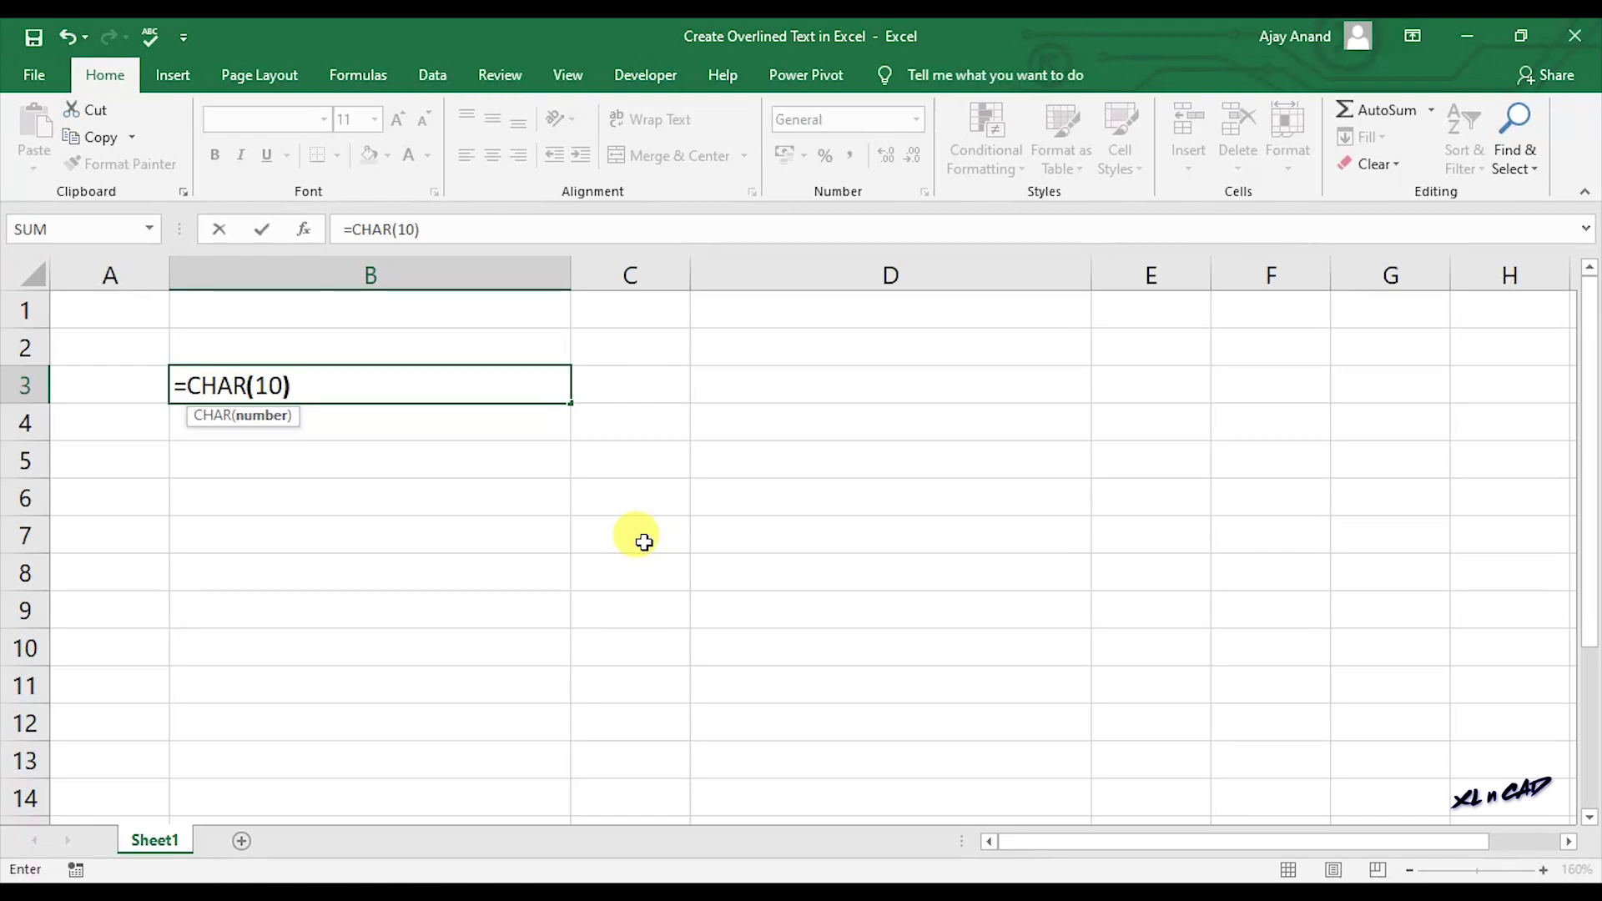
type(")")
key("Return")
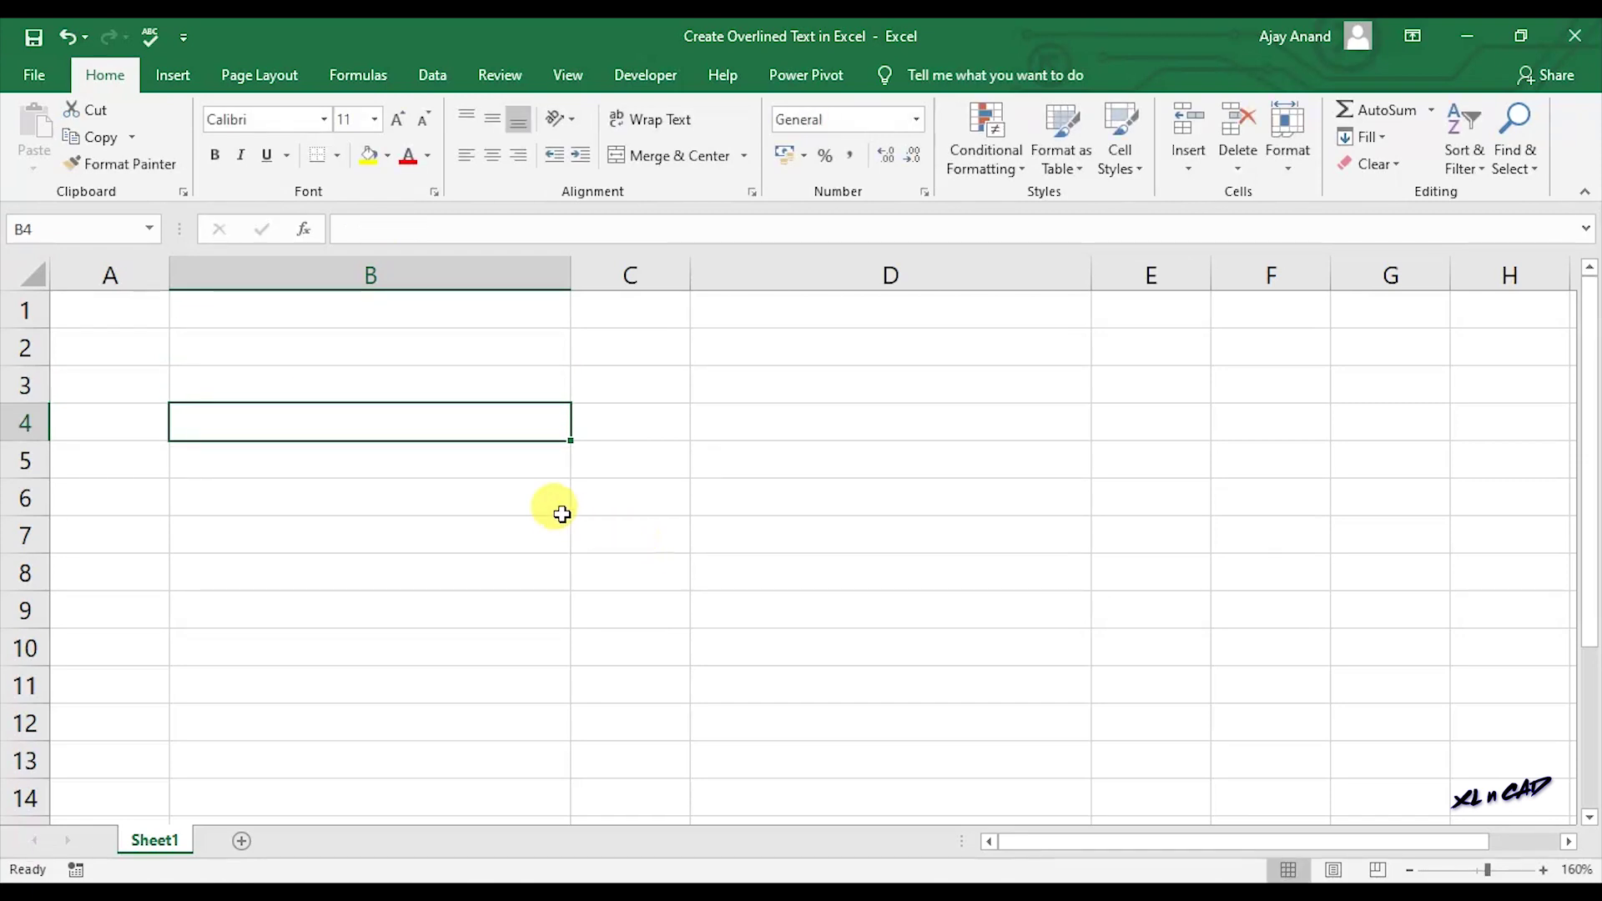
Name cell B3 'LB' and confirm the name via the Name Box list.
left_click(390, 384)
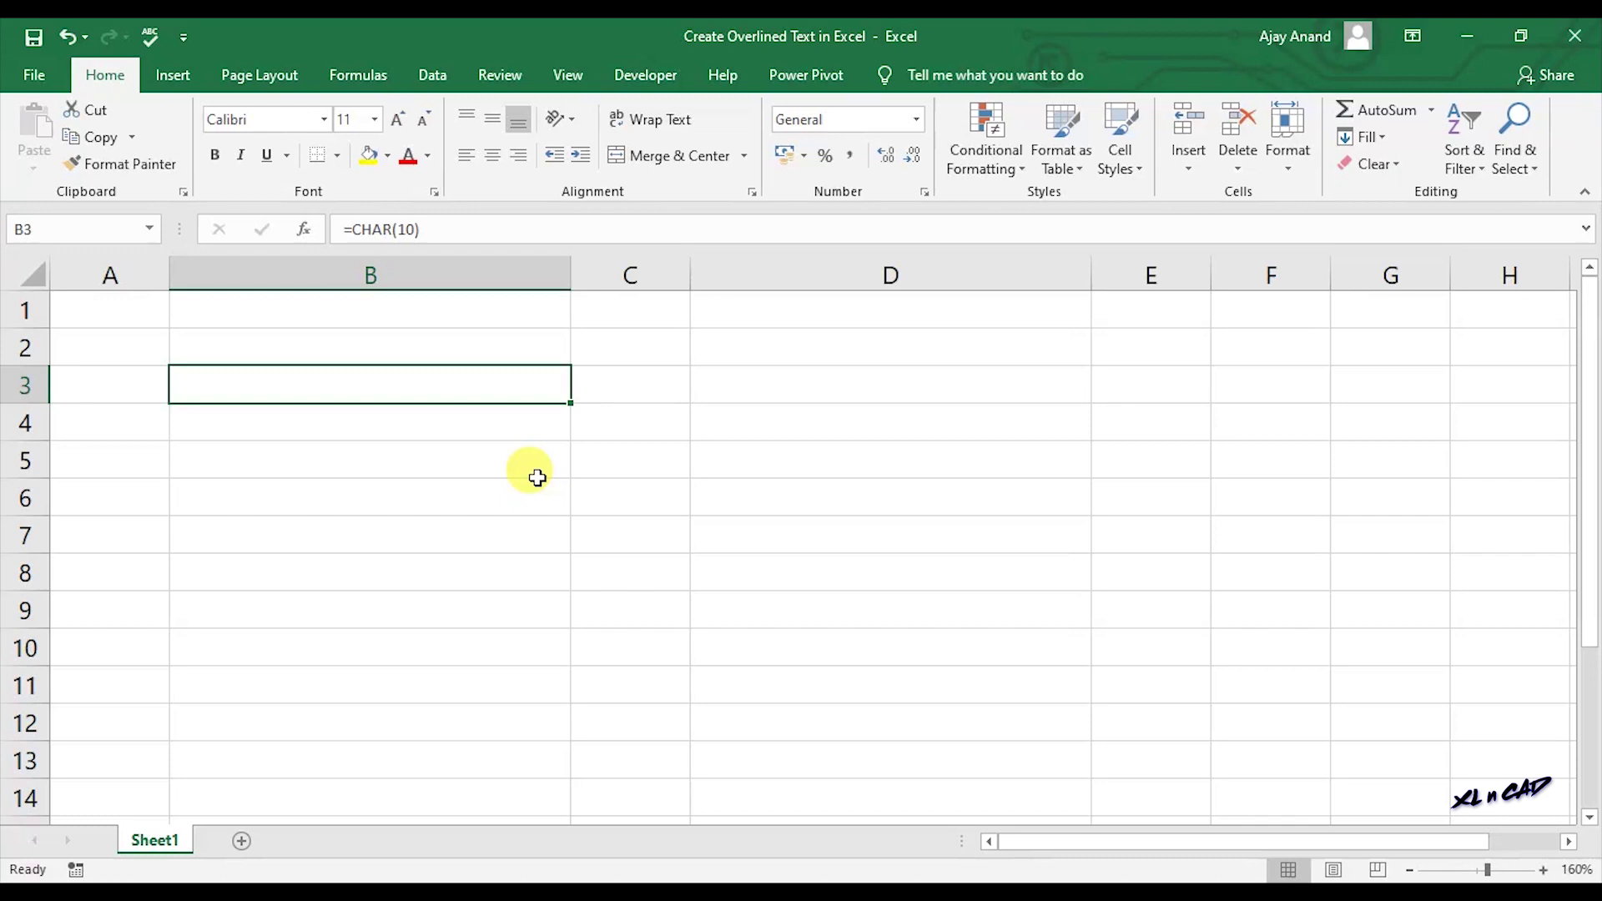
left_click(115, 226)
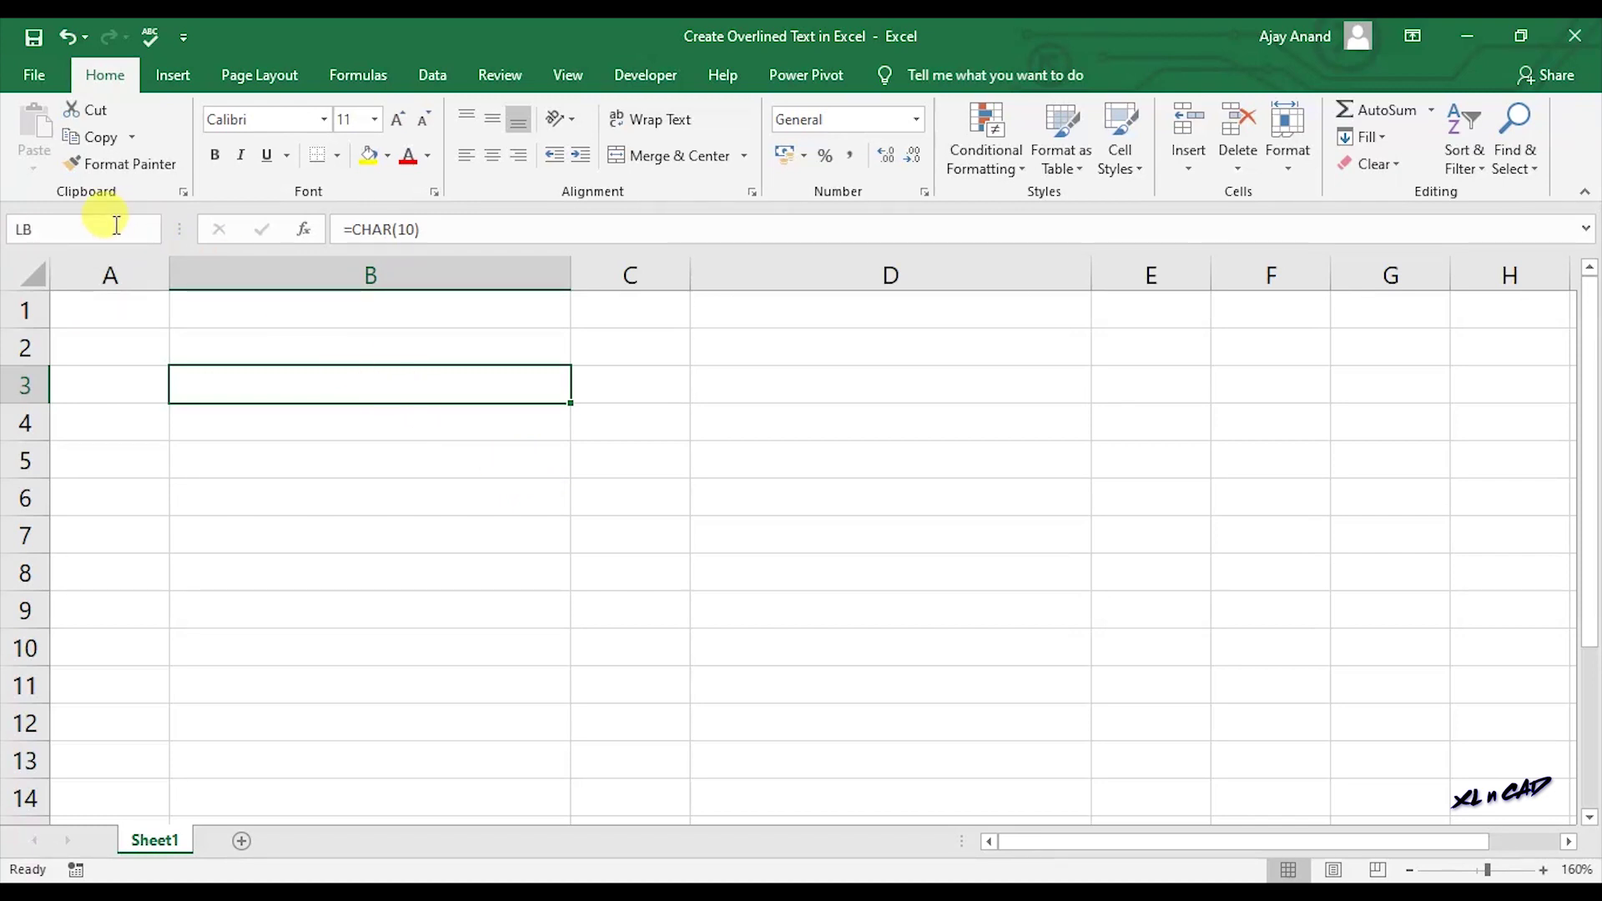
type("LB")
left_click(957, 595)
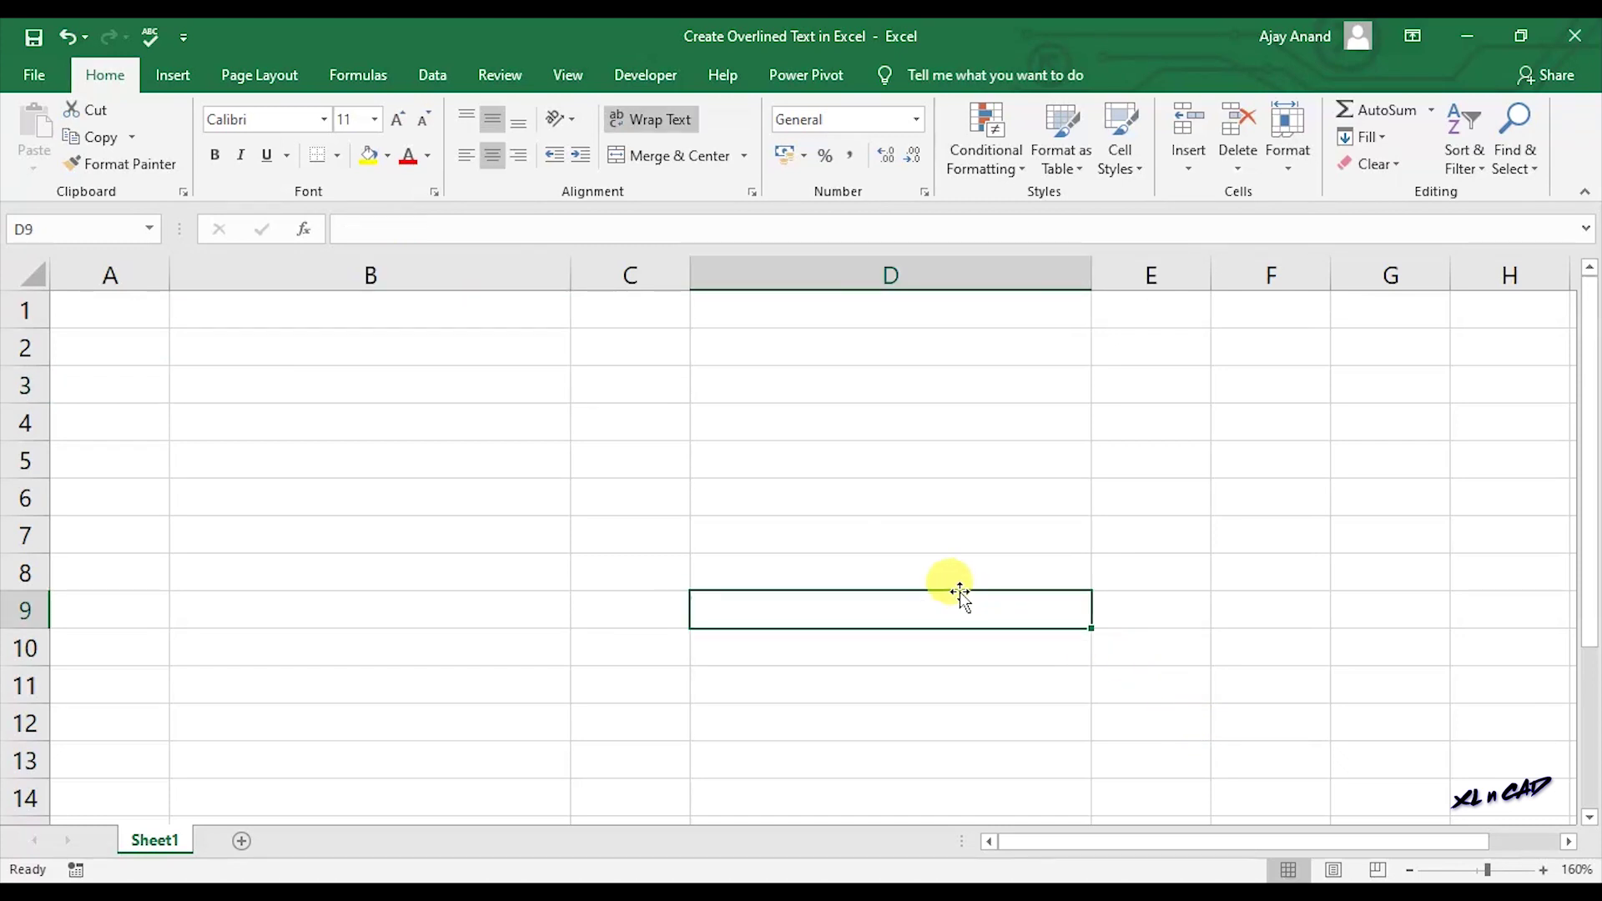
left_click(150, 229)
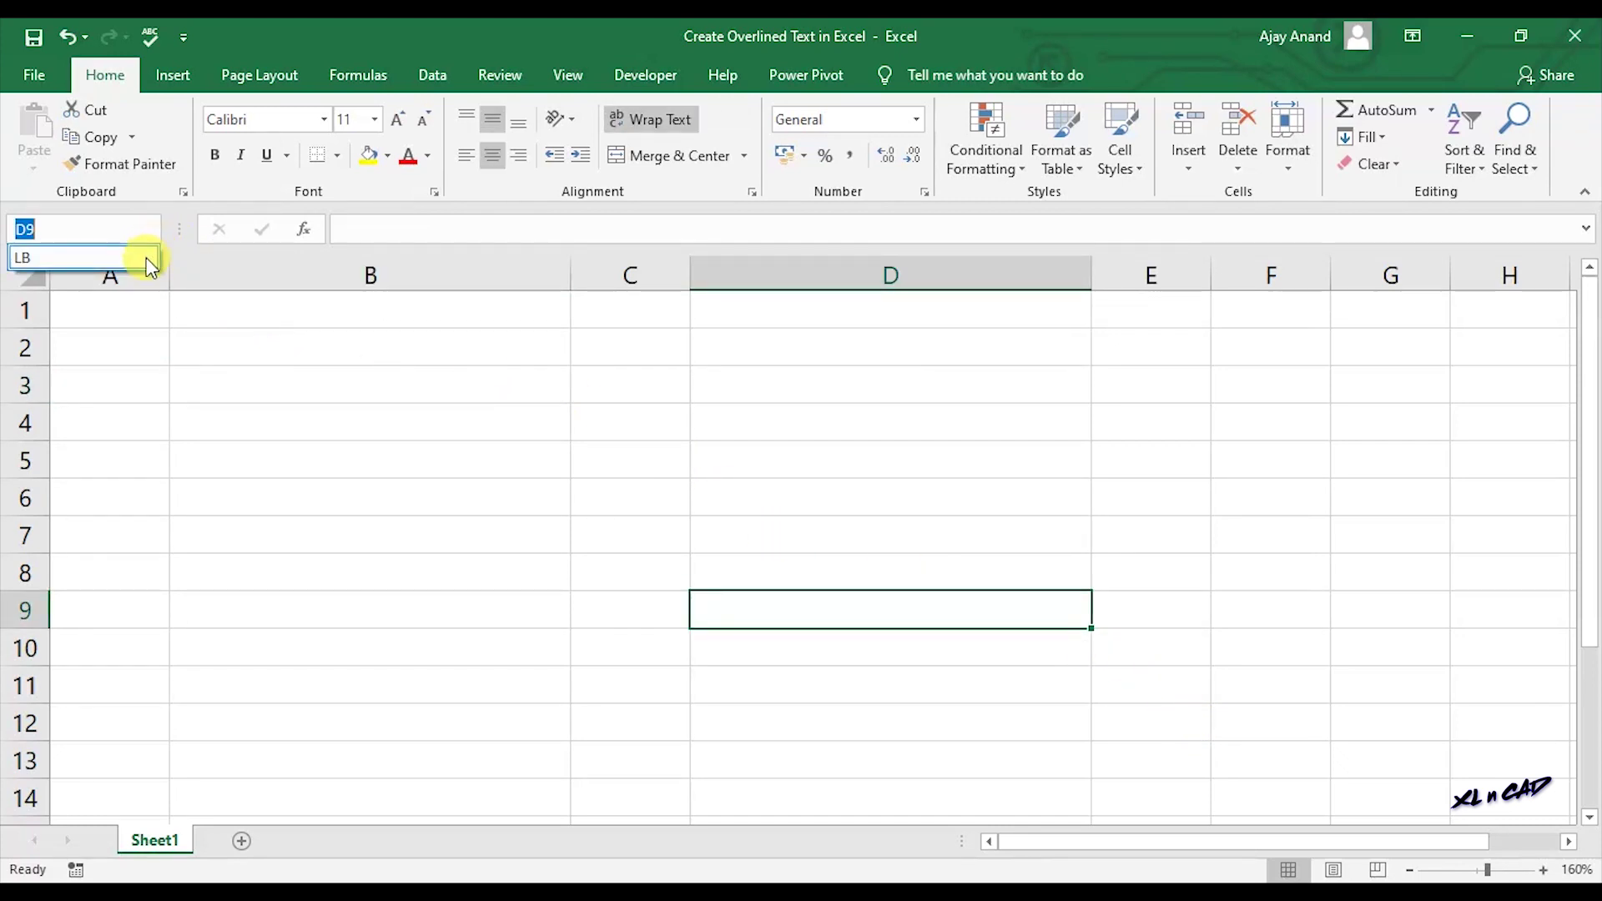
left_click(144, 253)
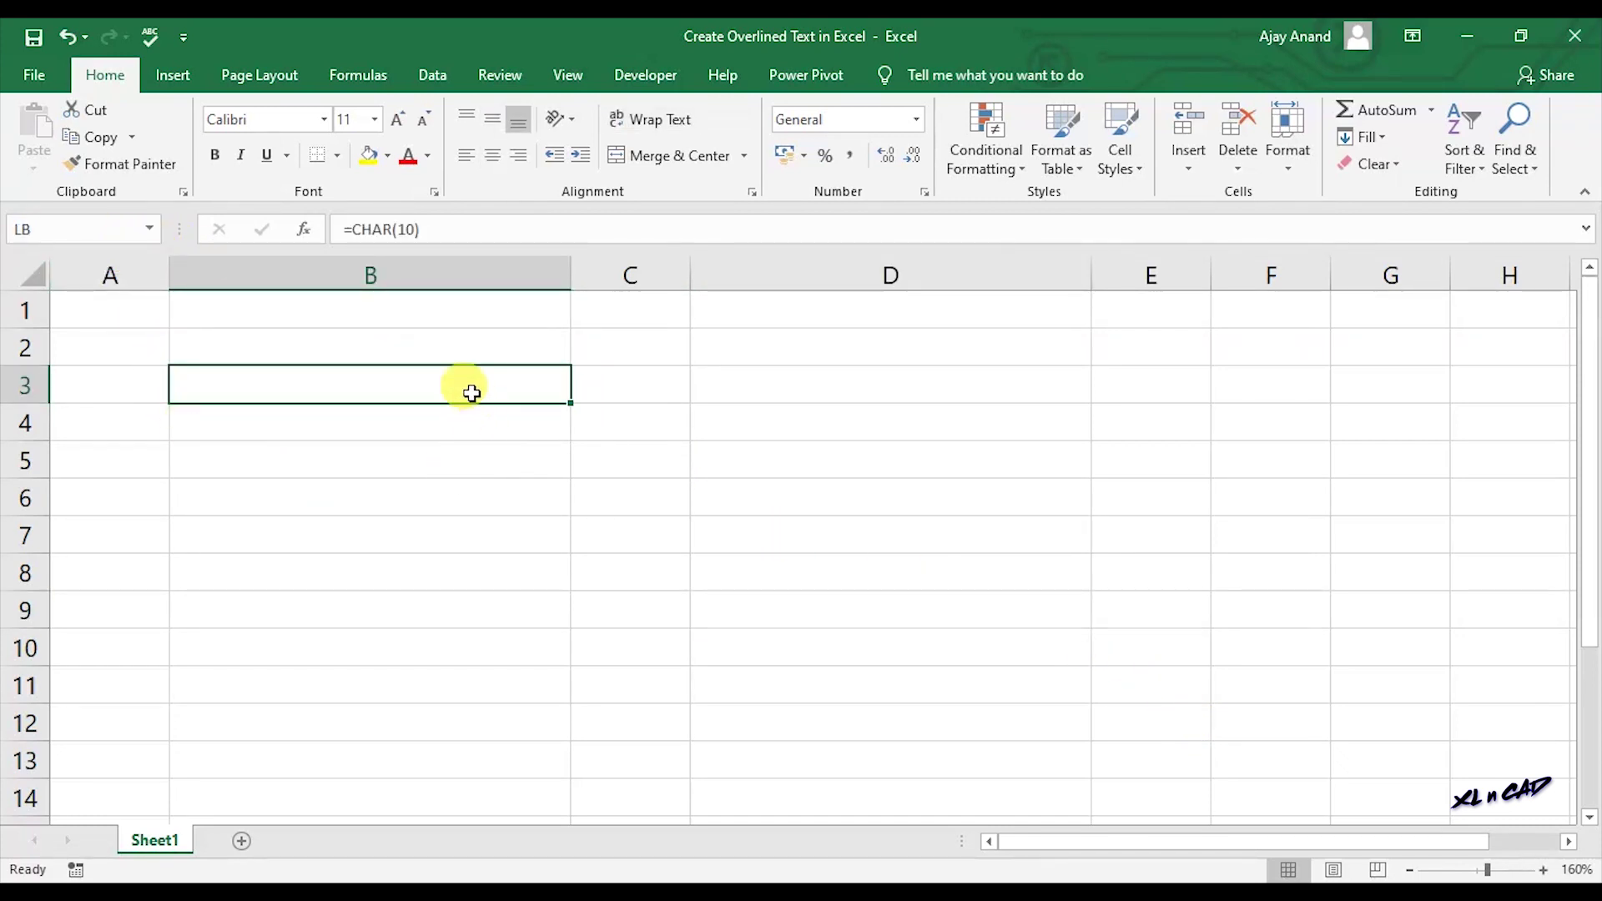
Type a person's first name into cell B4.
left_click(343, 426)
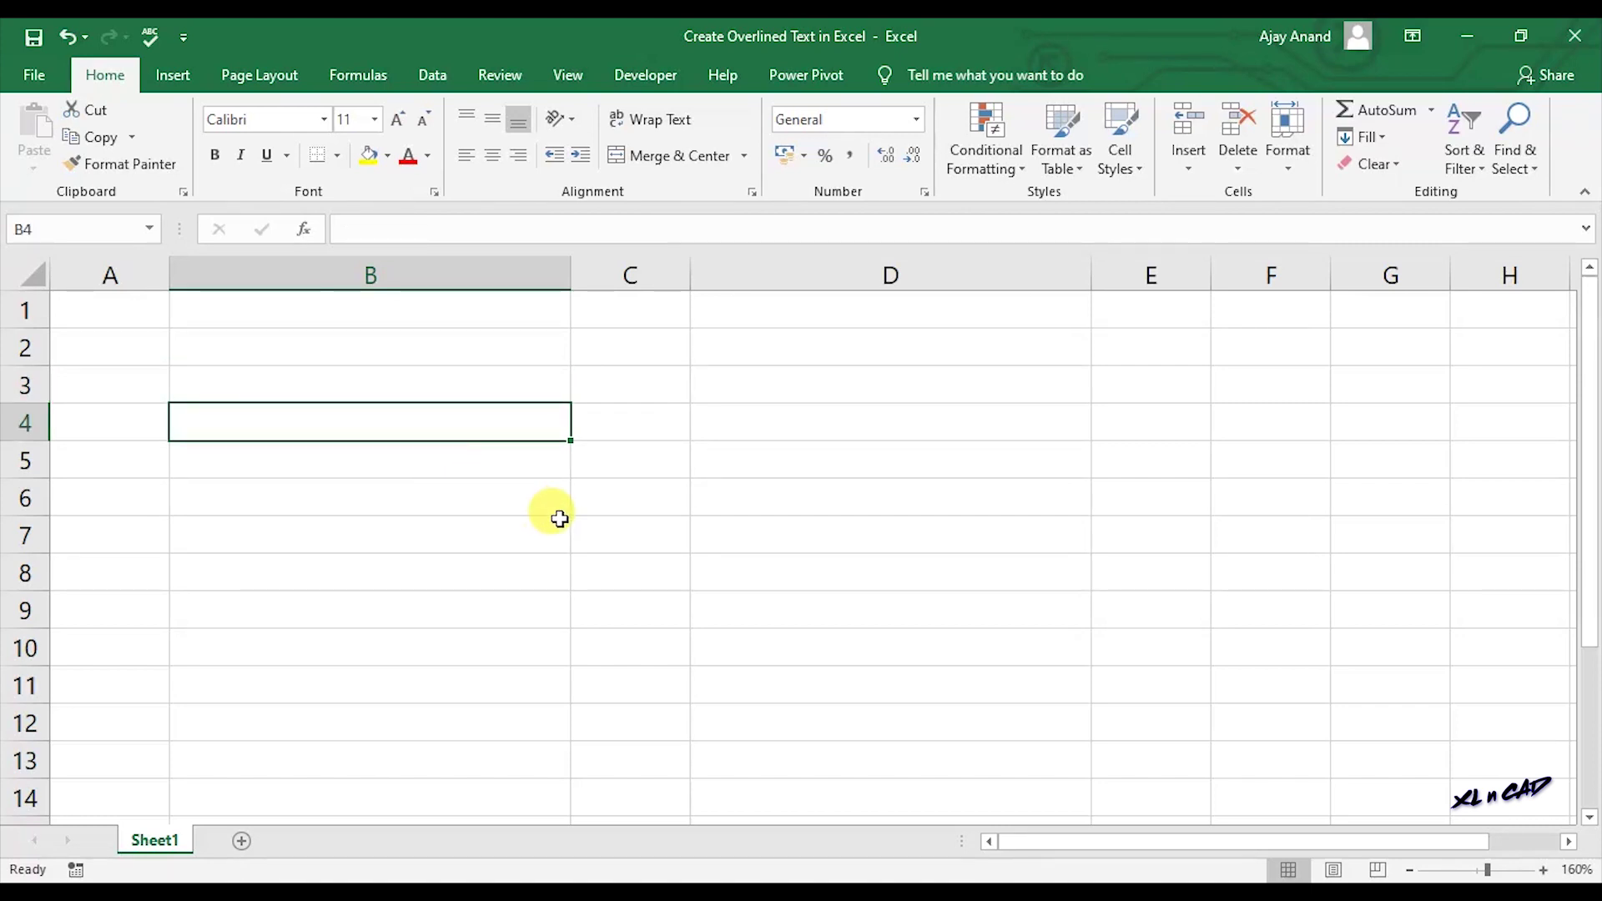
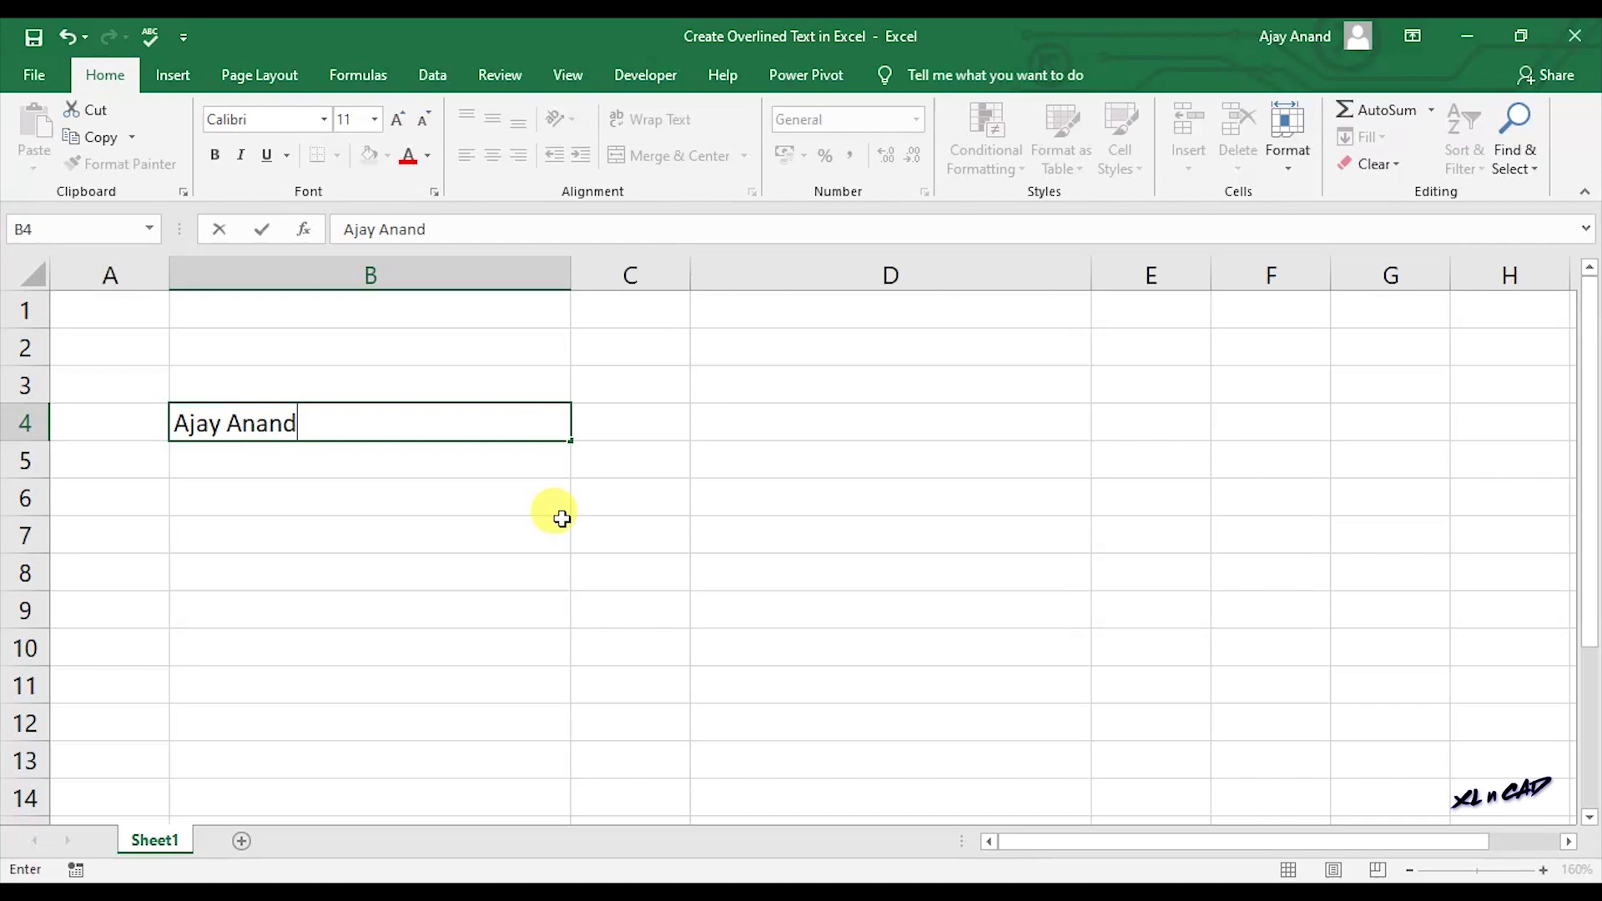
key("Return")
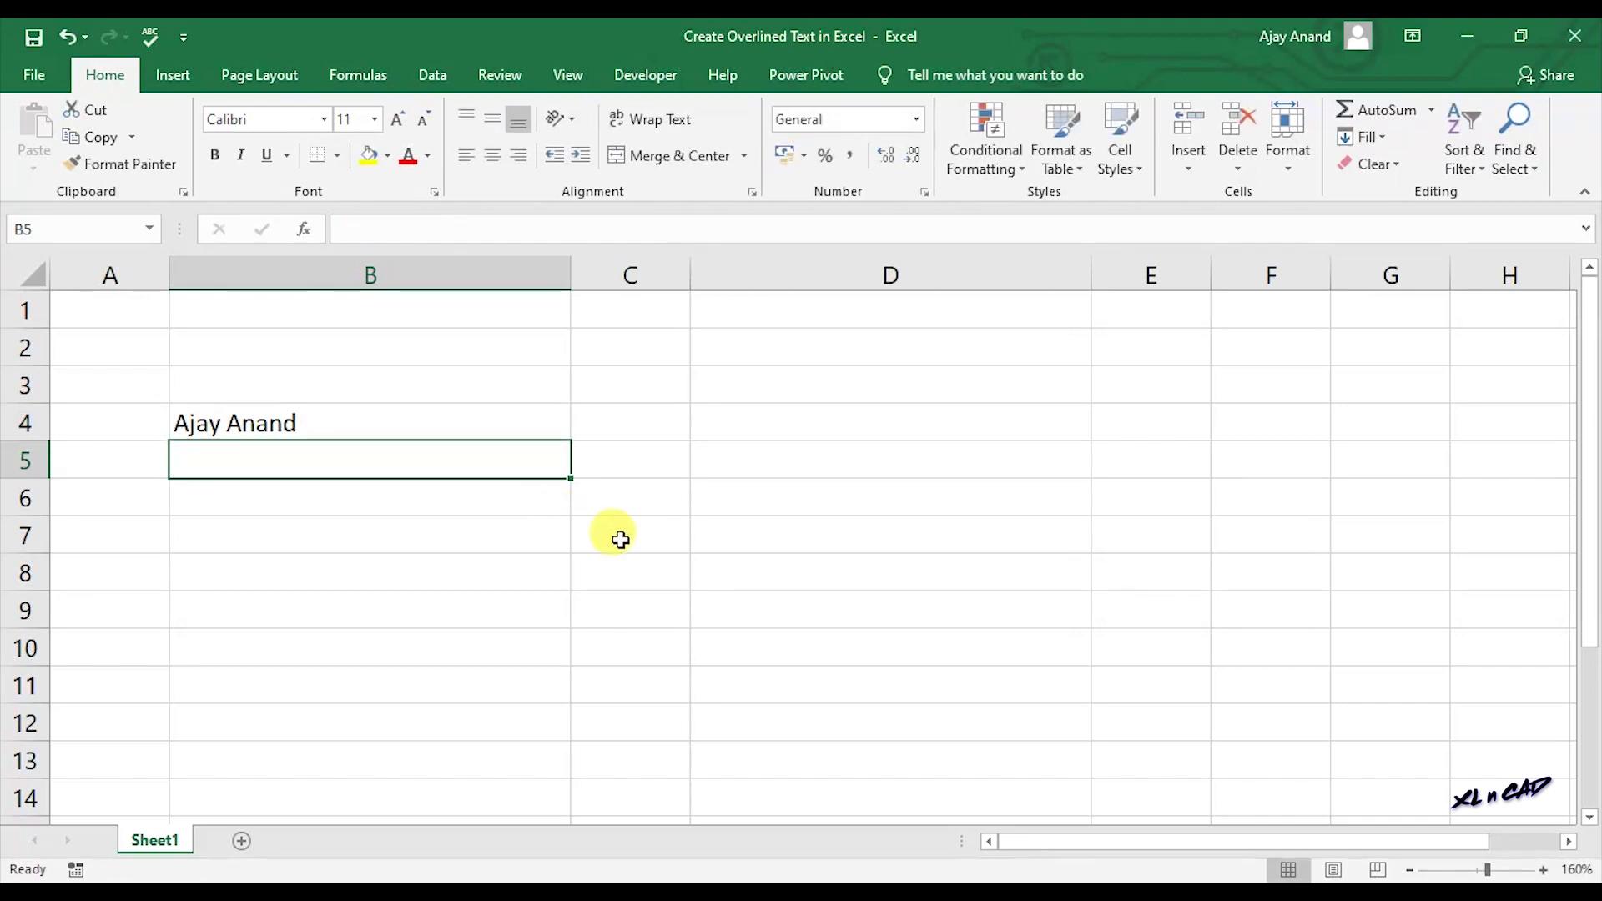
Enter =REPT("_",LEN(B4))&LB&B4 in cell D6.
left_click(849, 515)
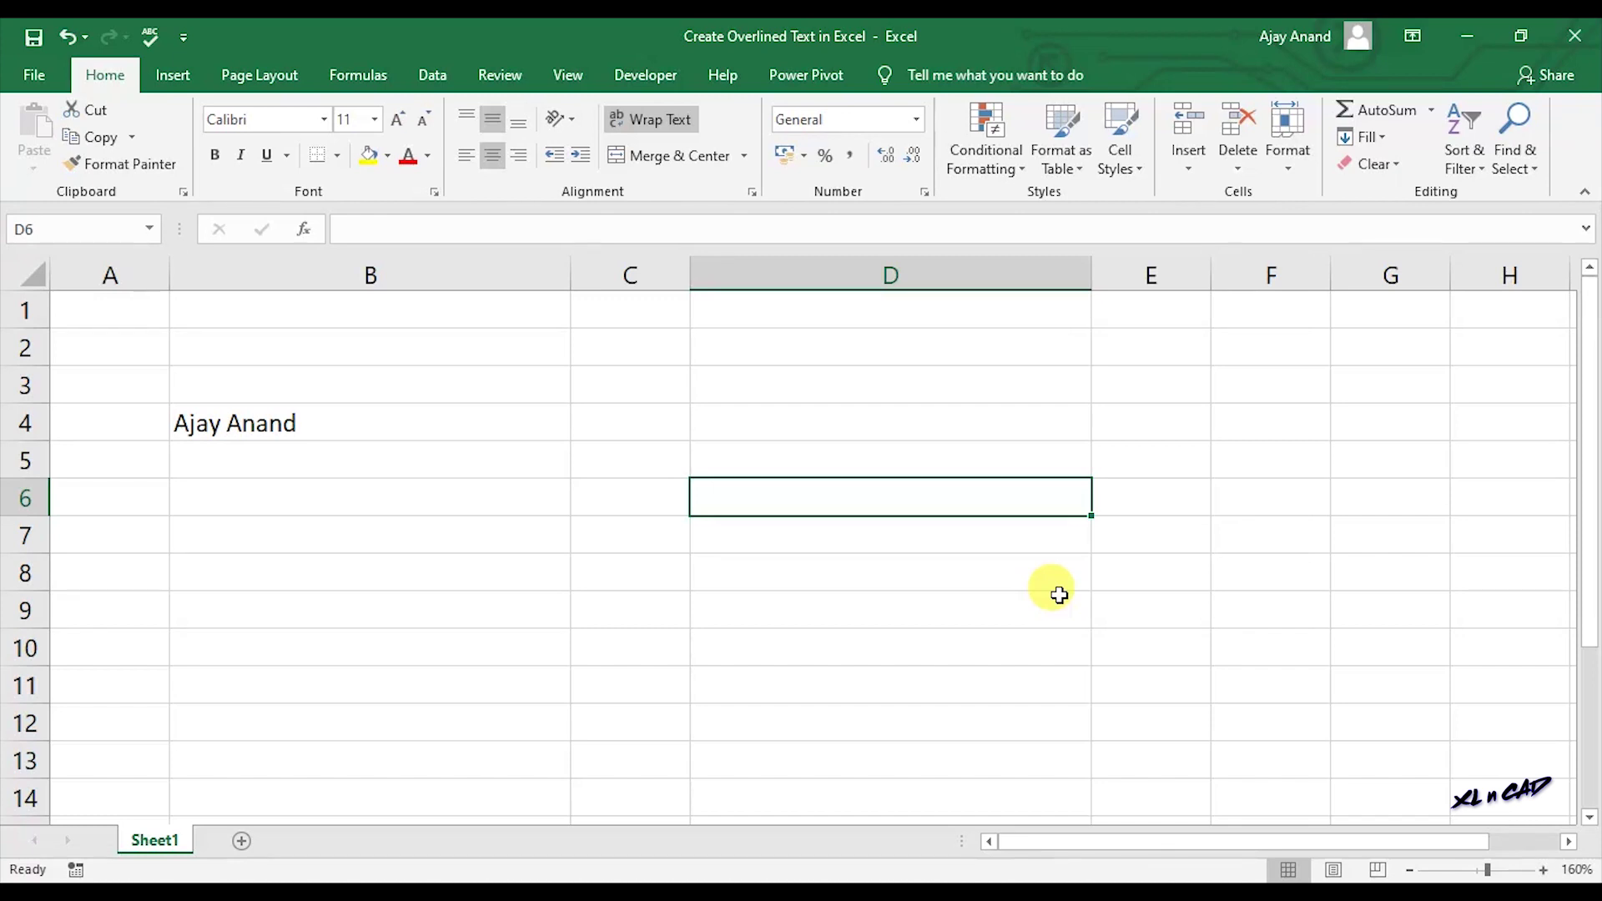
type("=REPT")
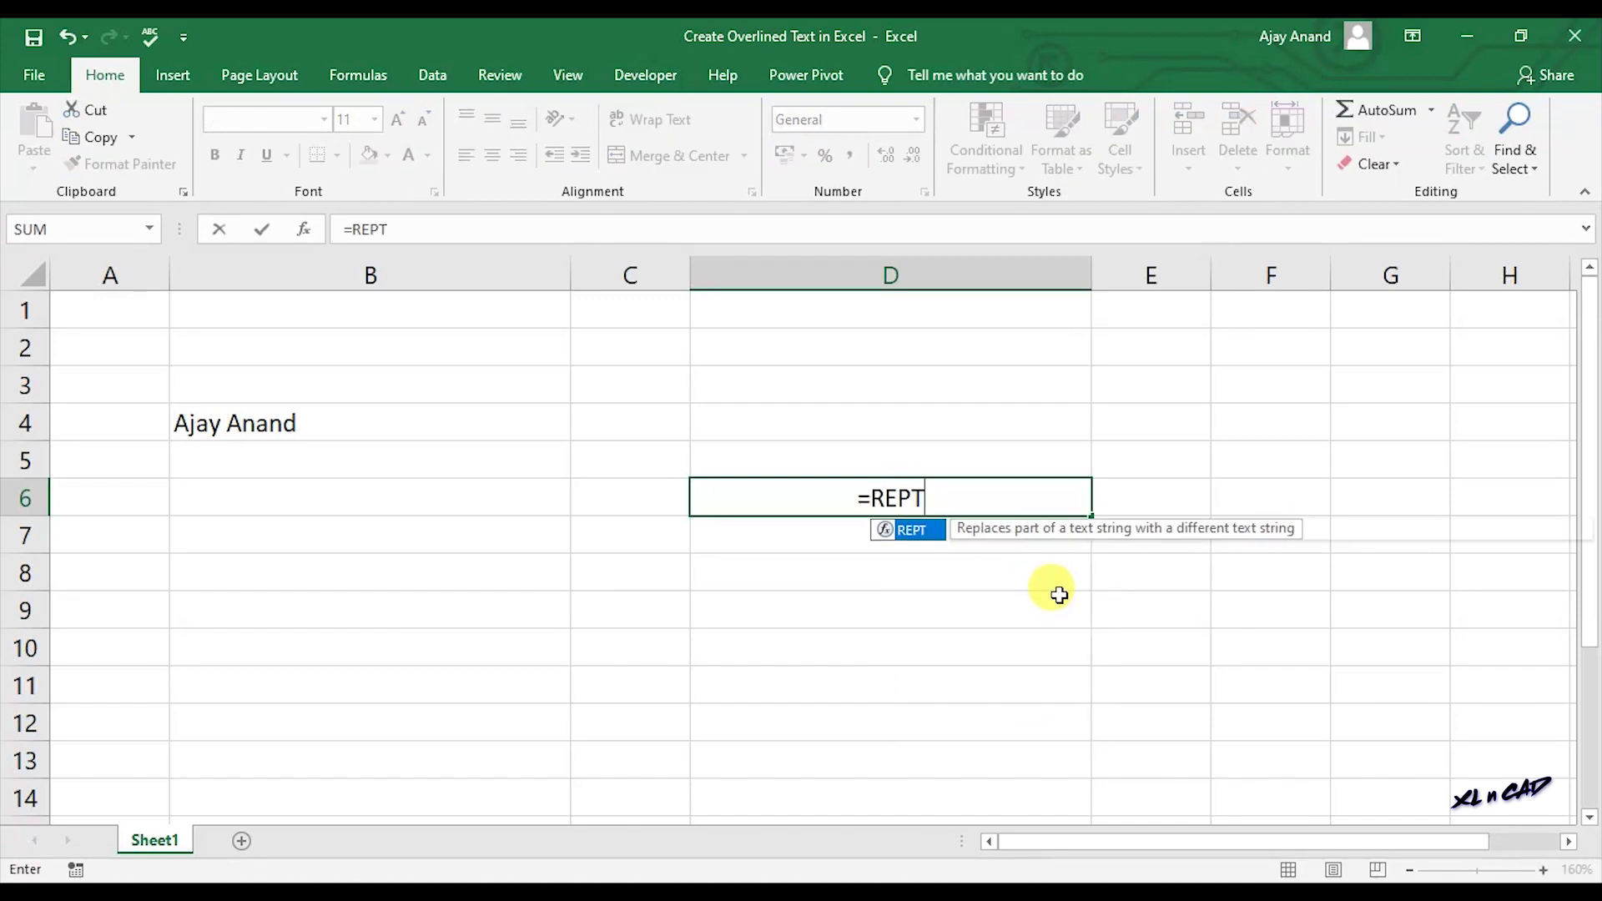
type("(\"")
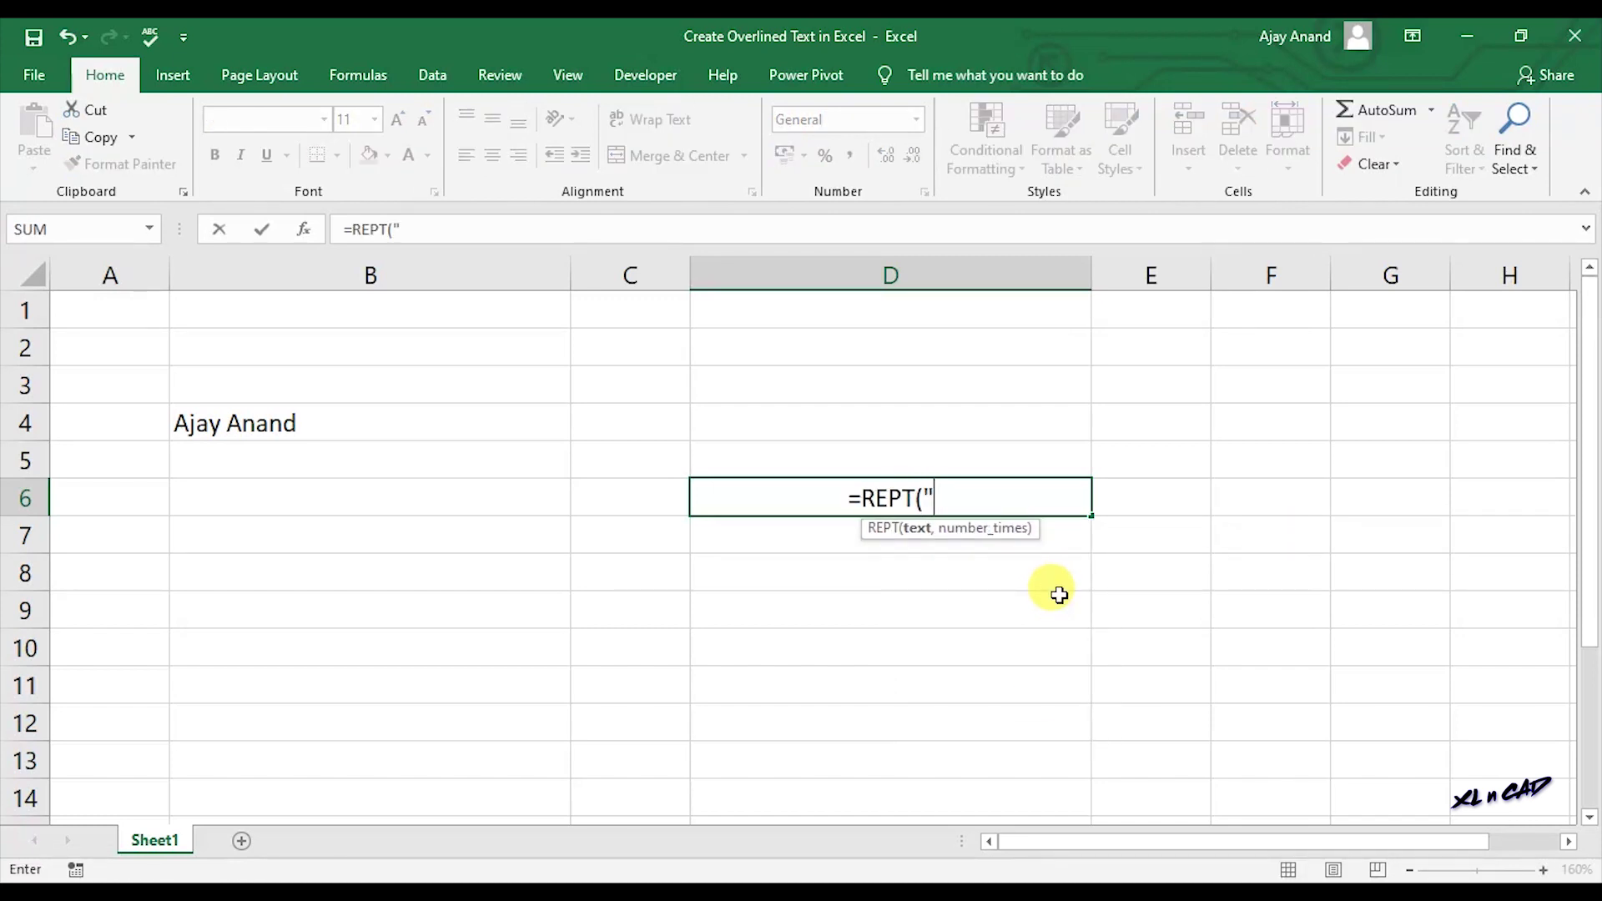
type("_")
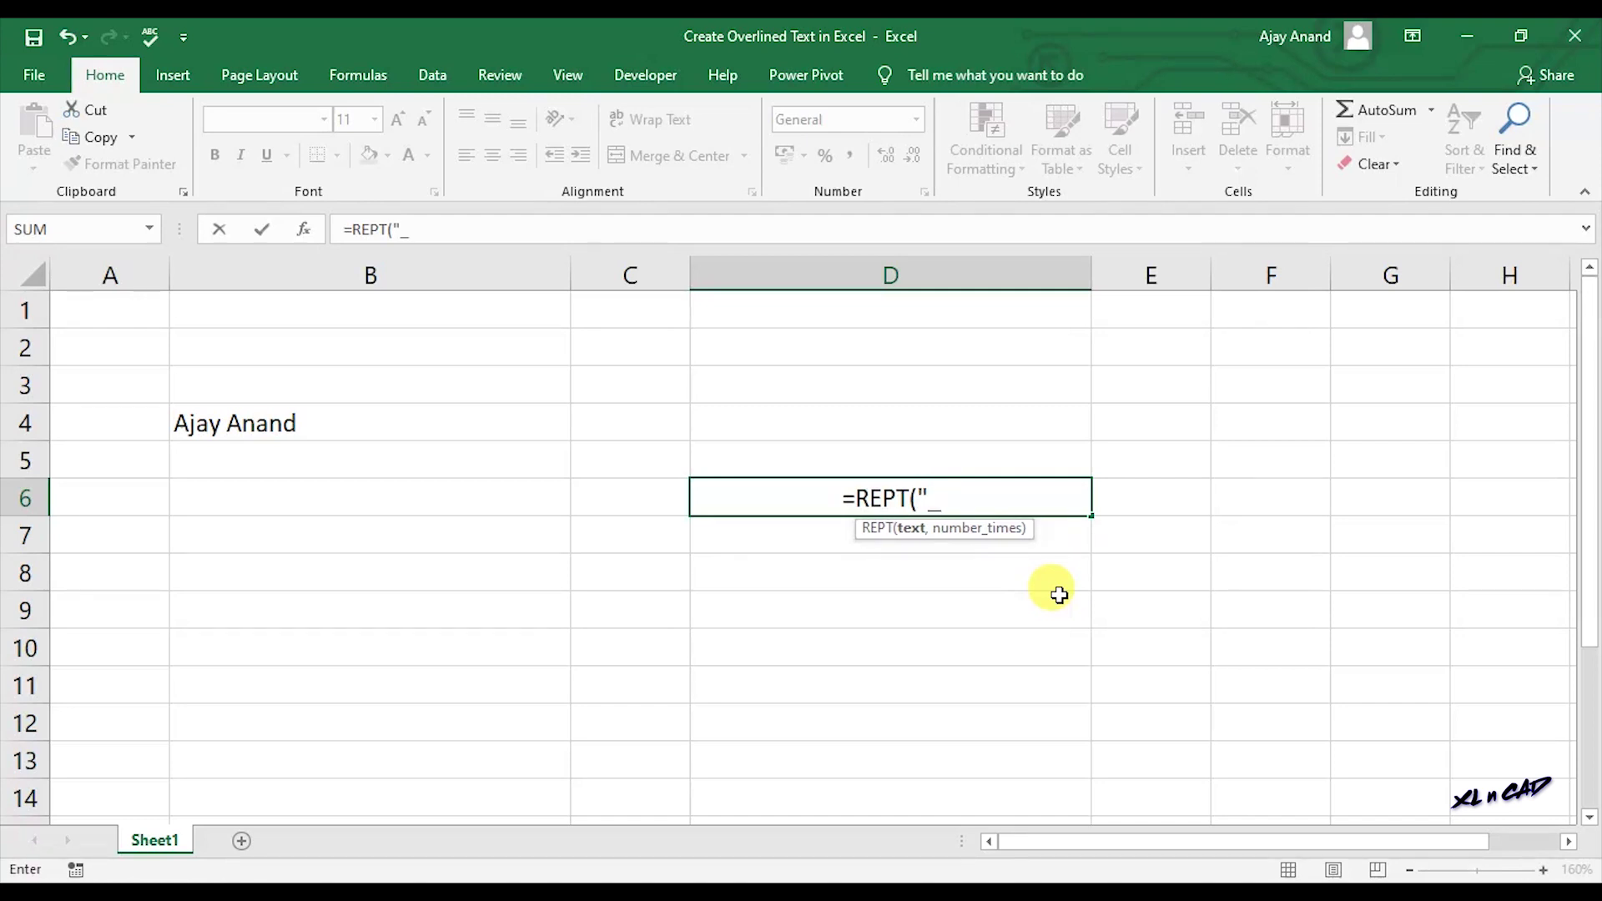
type("\"")
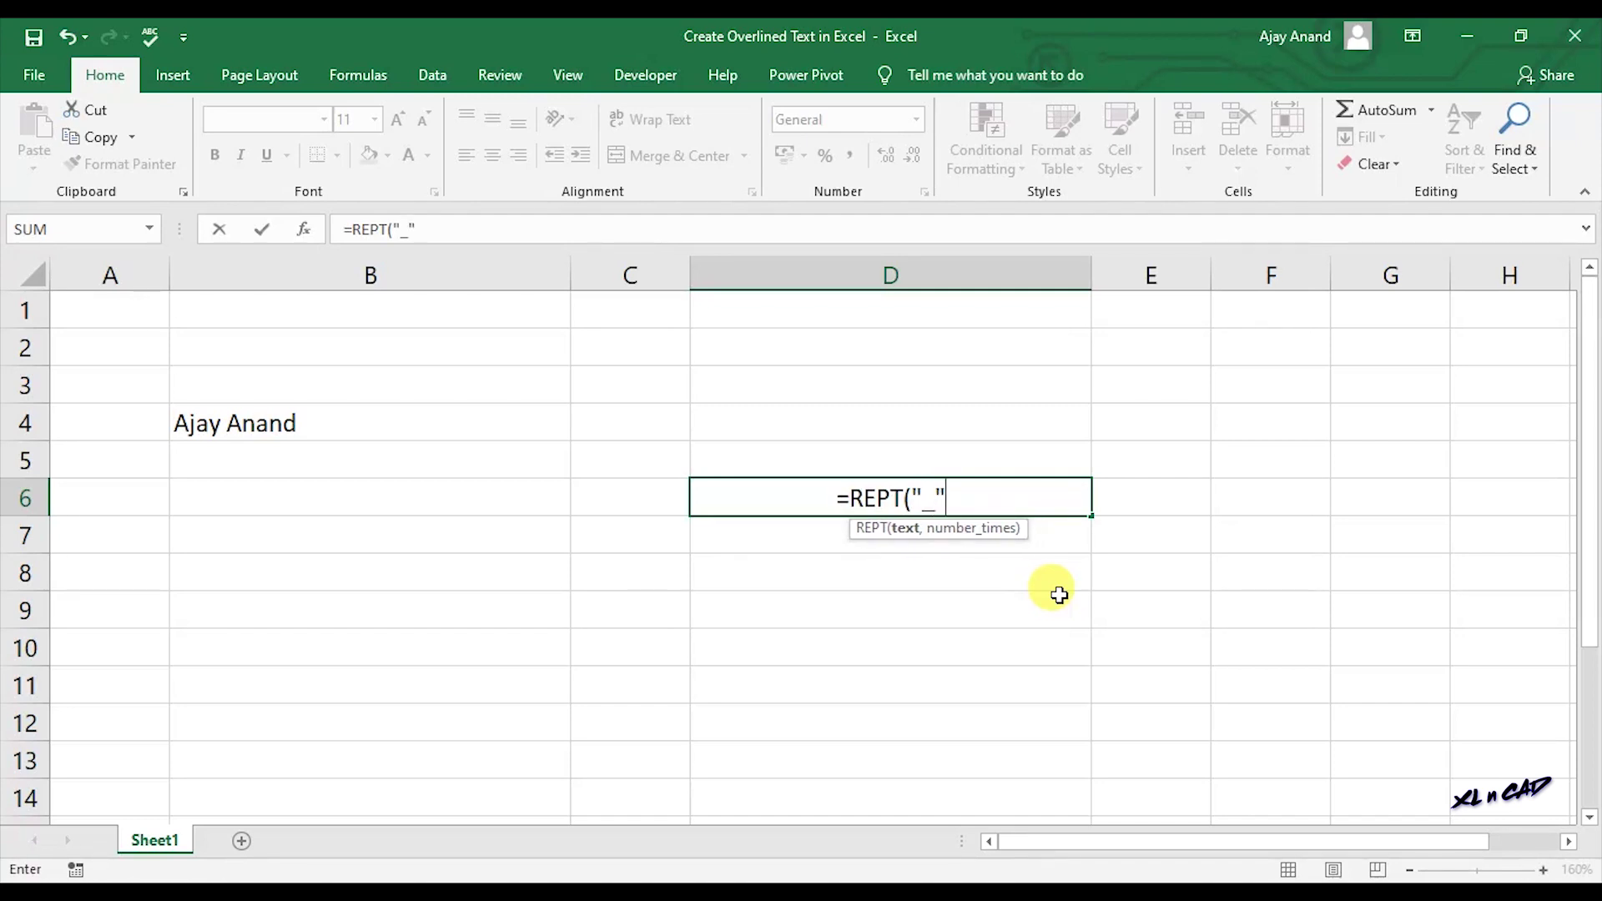
type(",LEN")
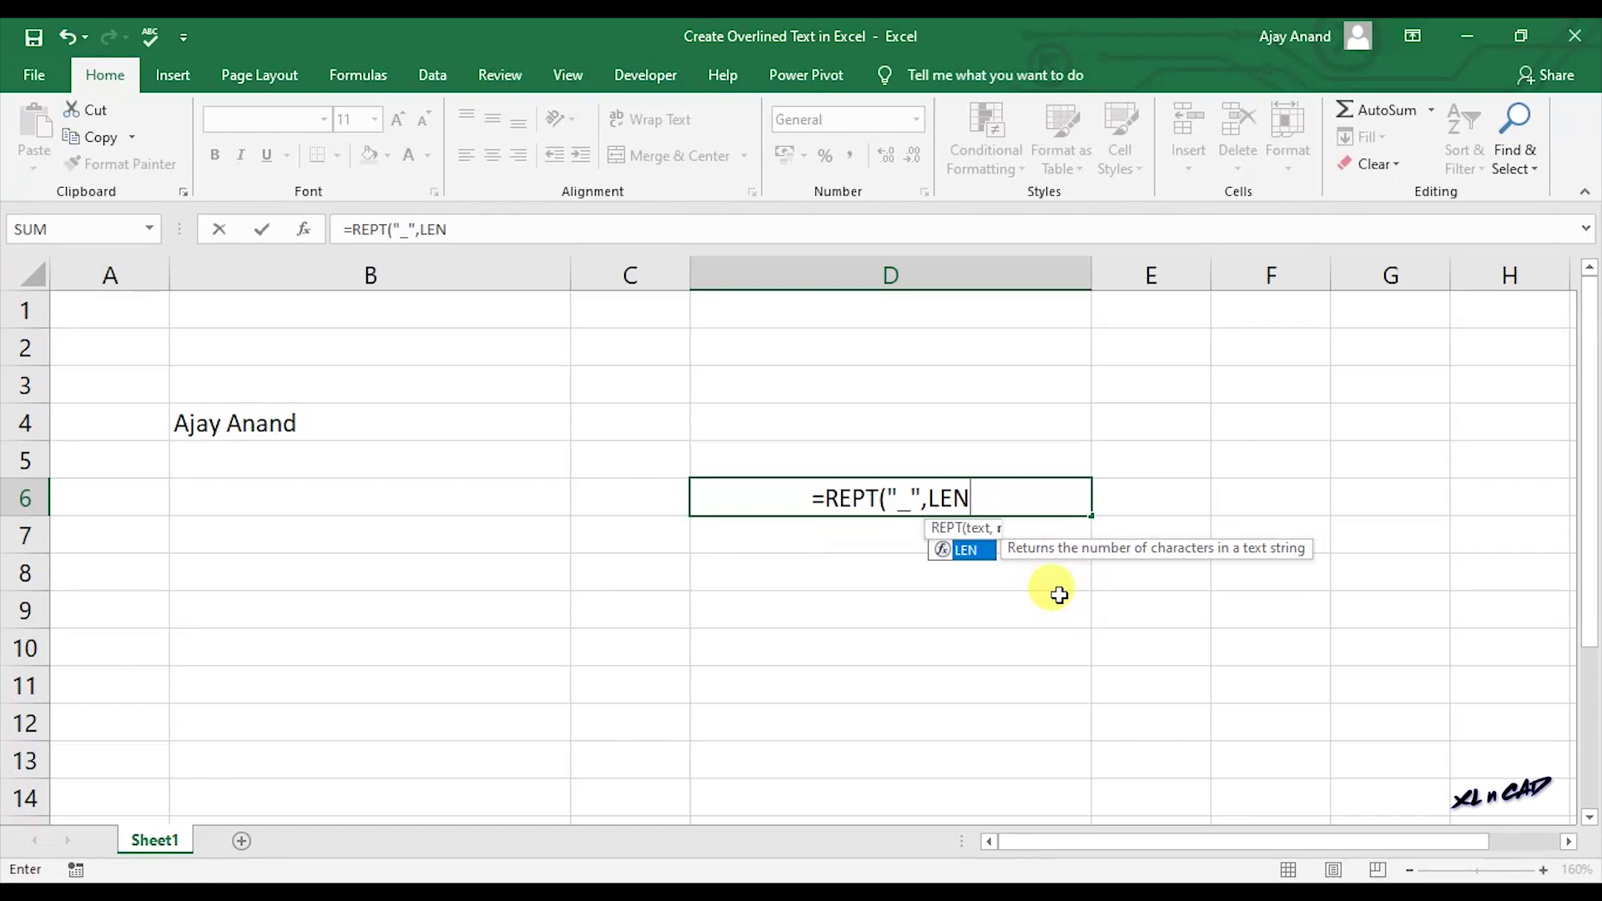
type("(")
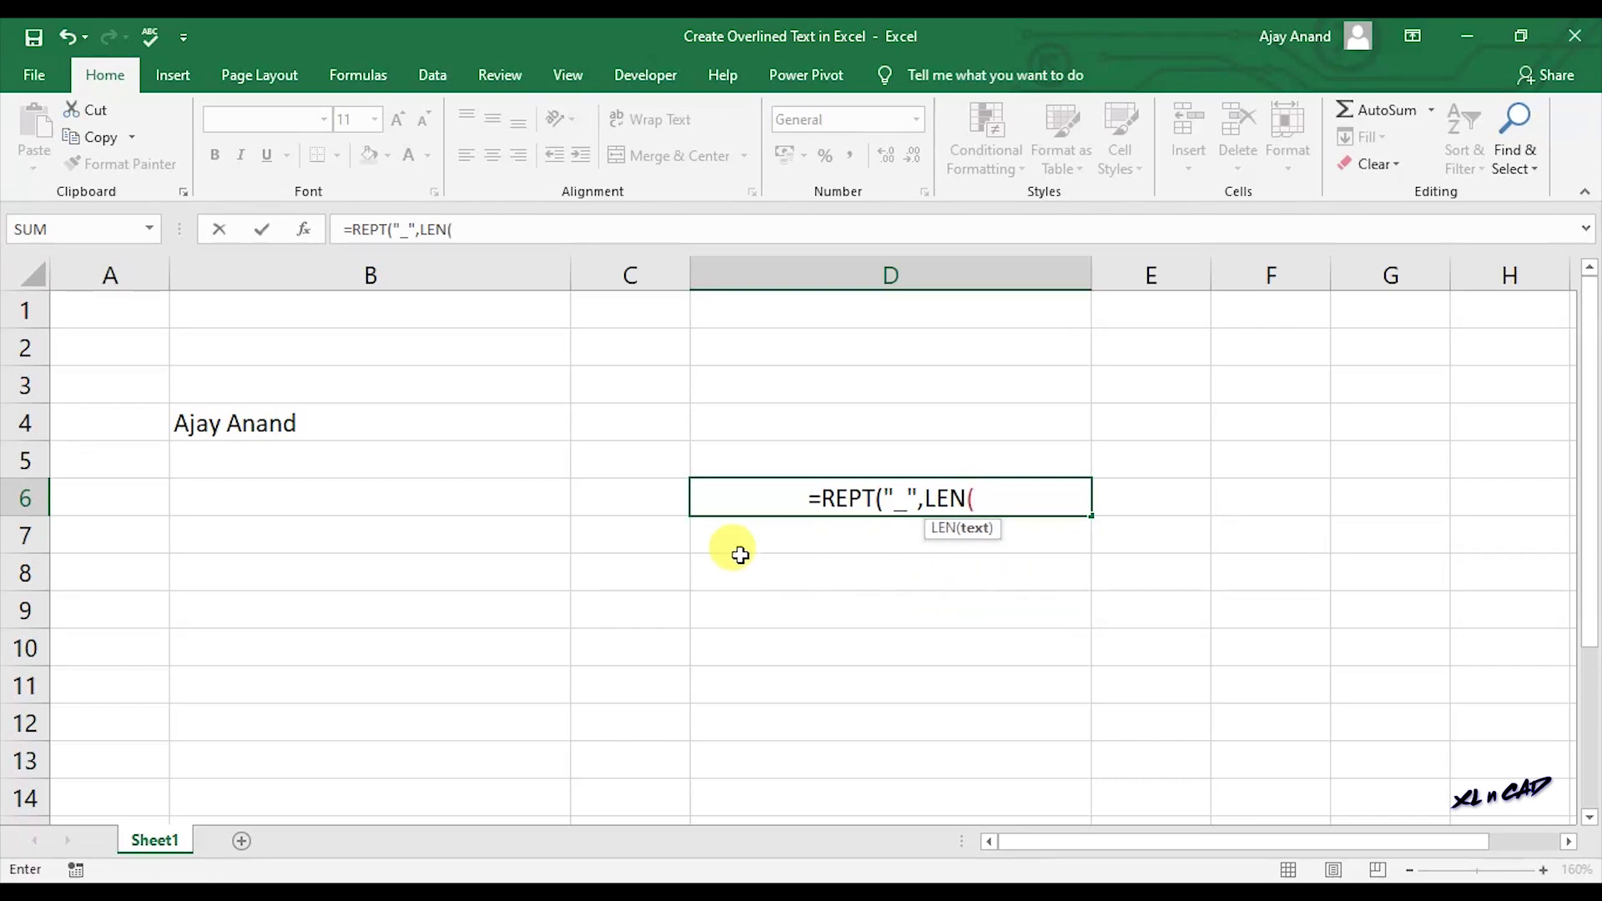
left_click(435, 423)
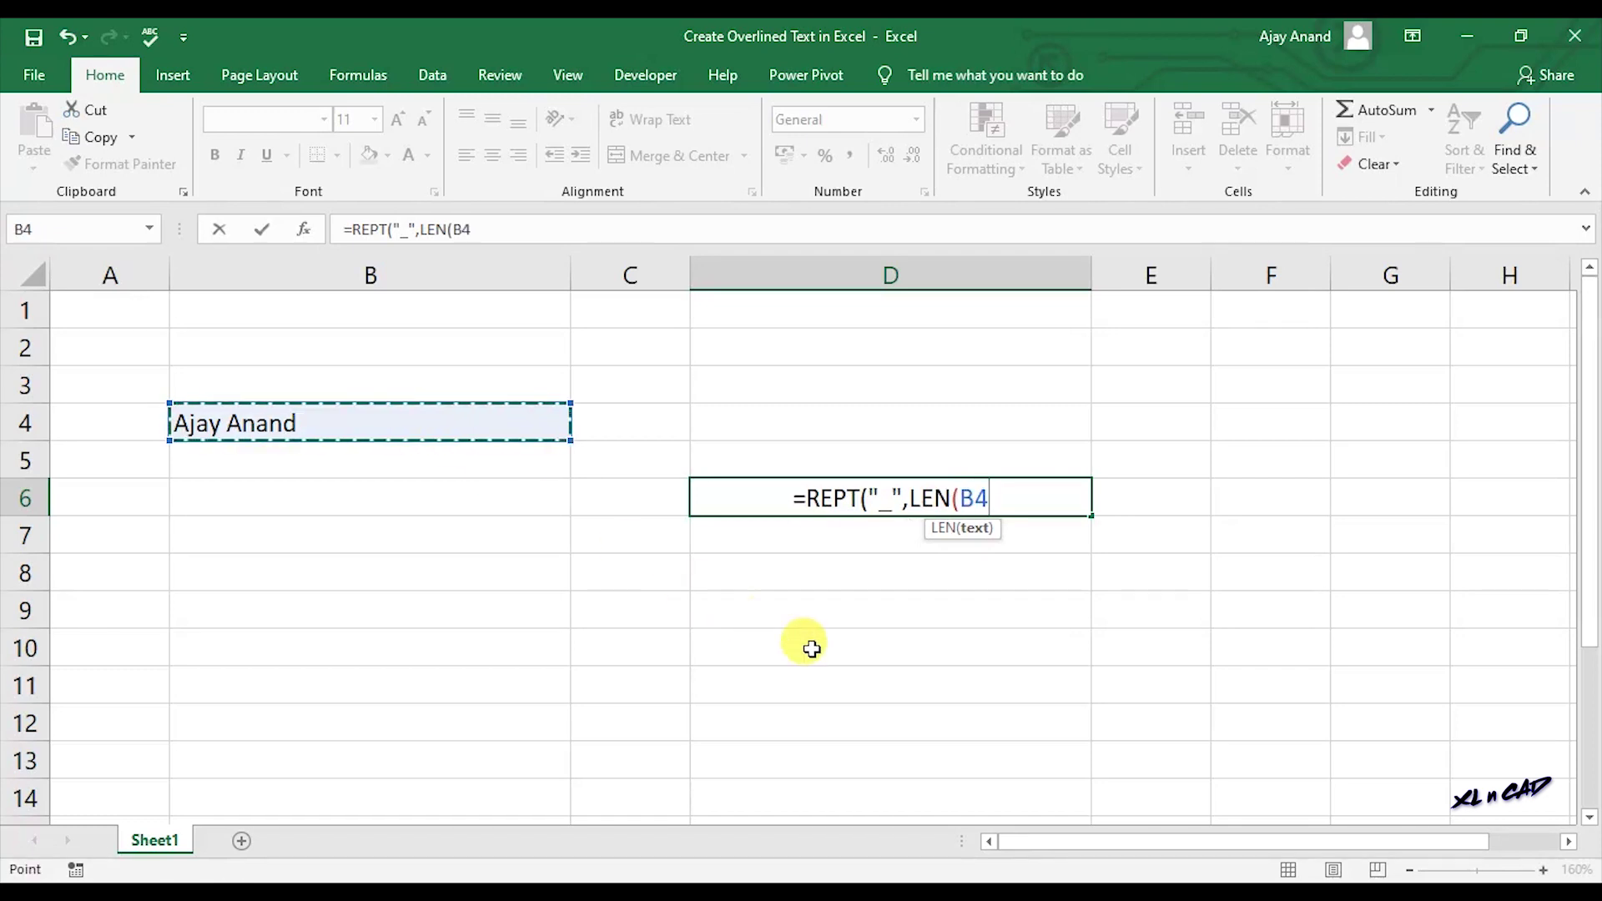
type("))")
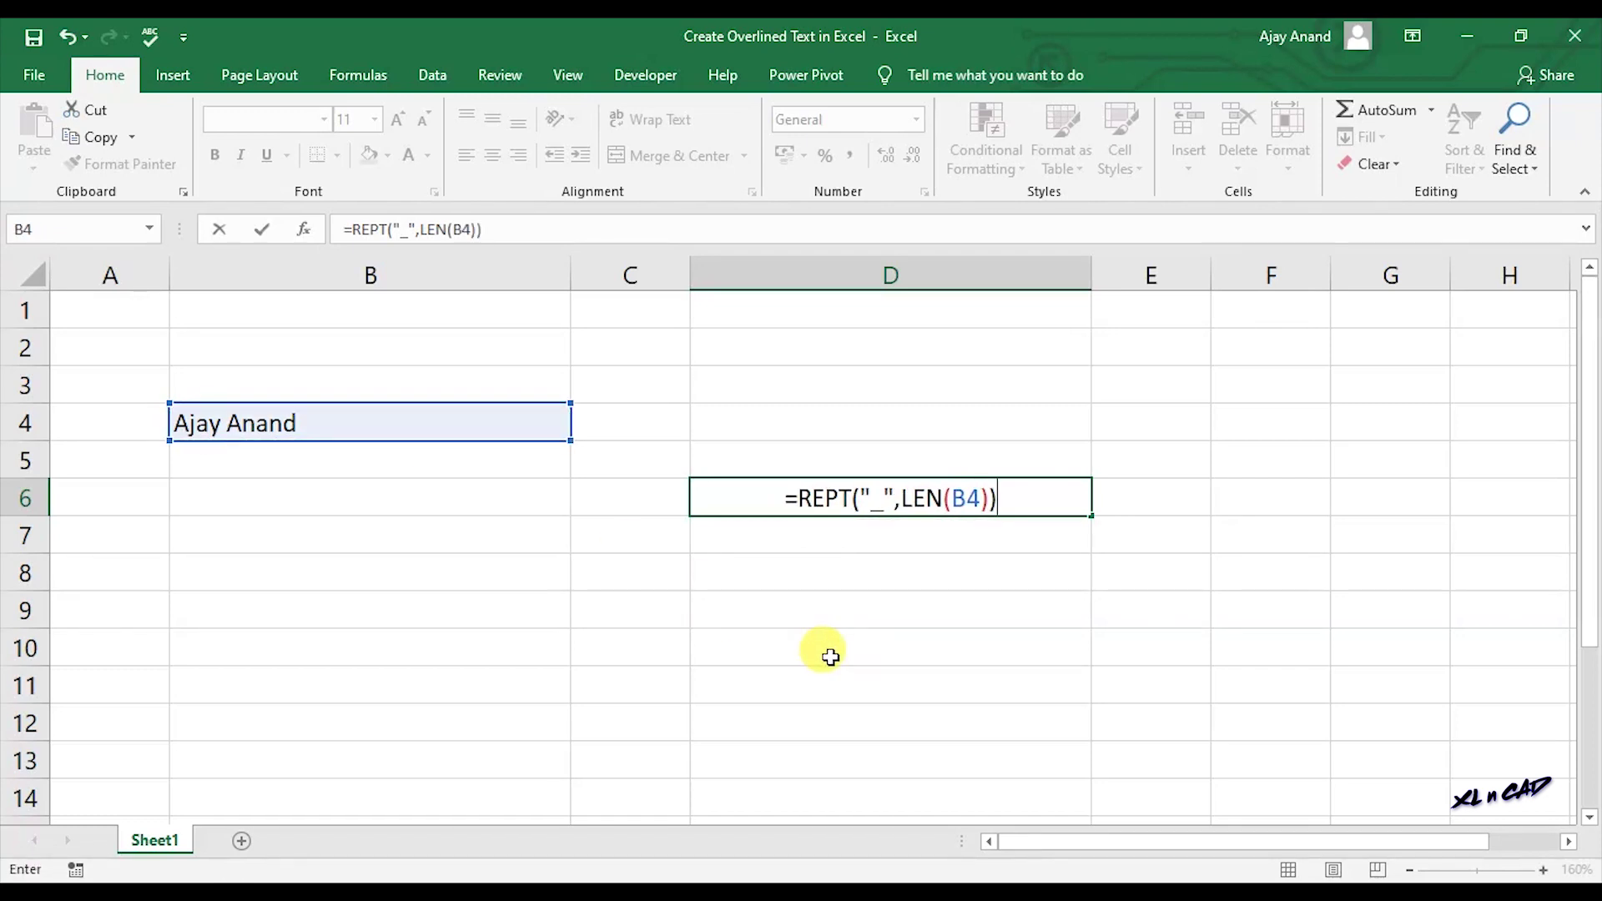
type("&")
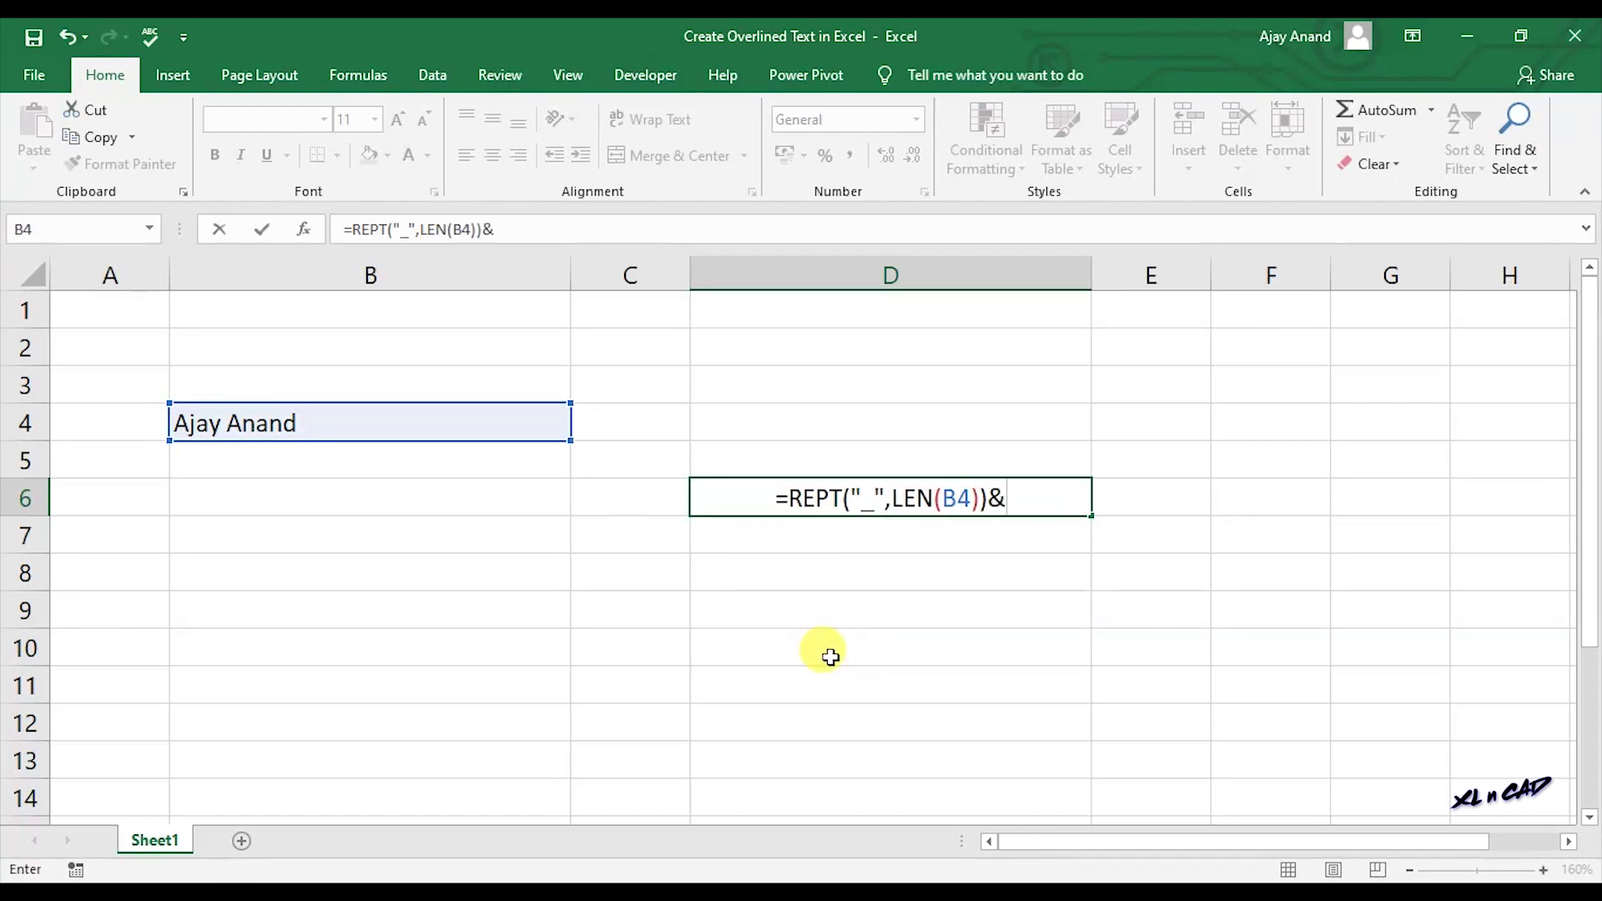
type("L")
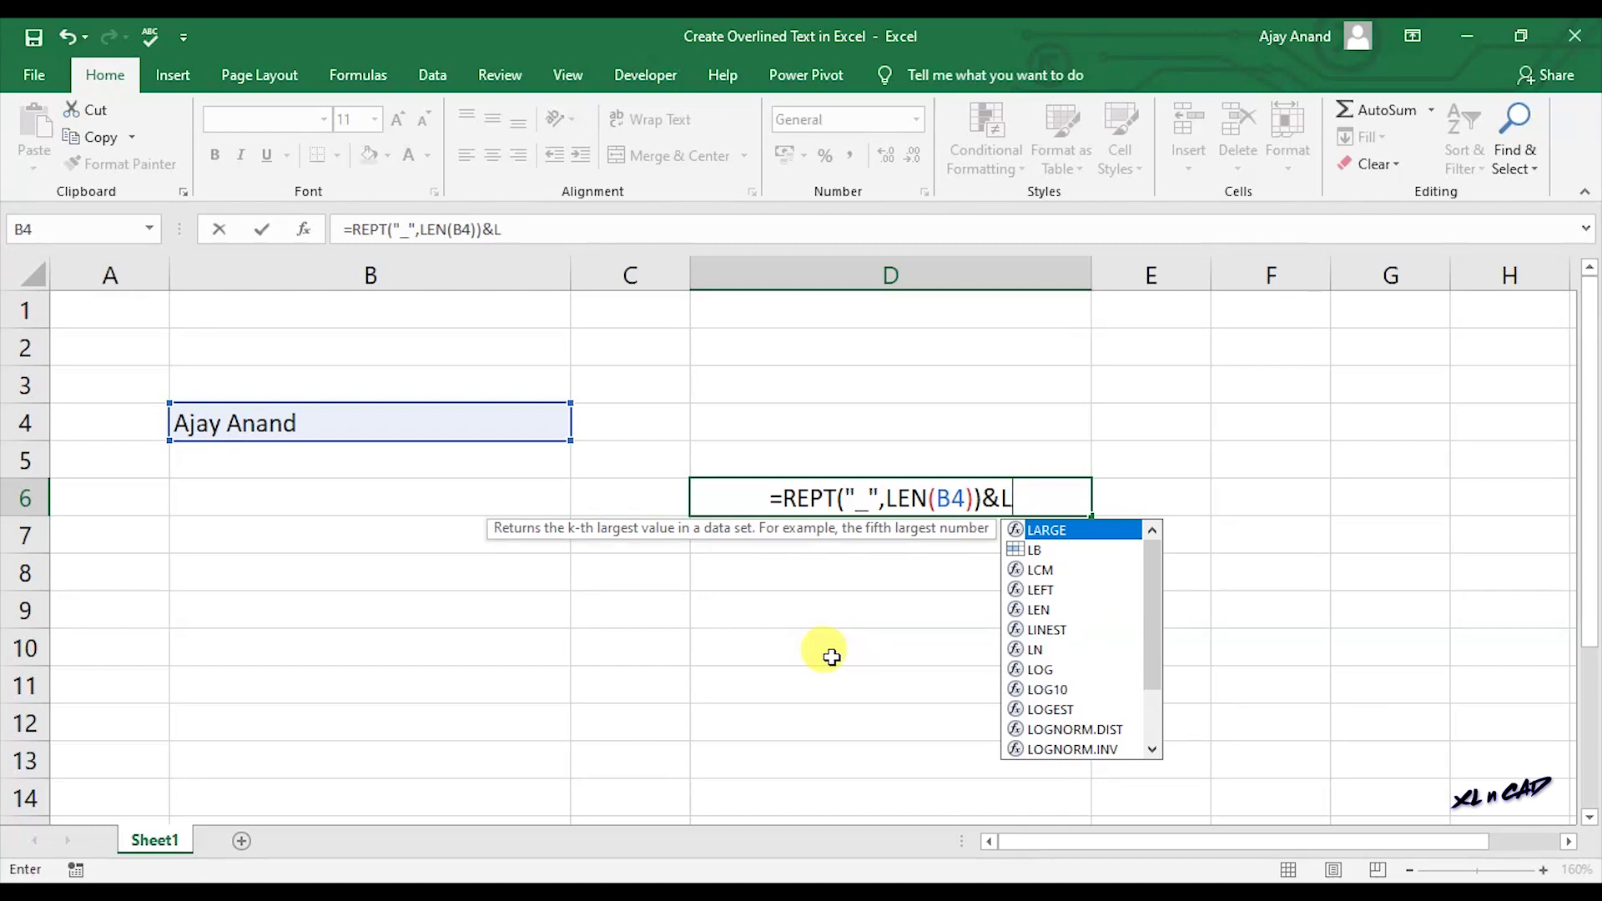
double_click(1039, 550)
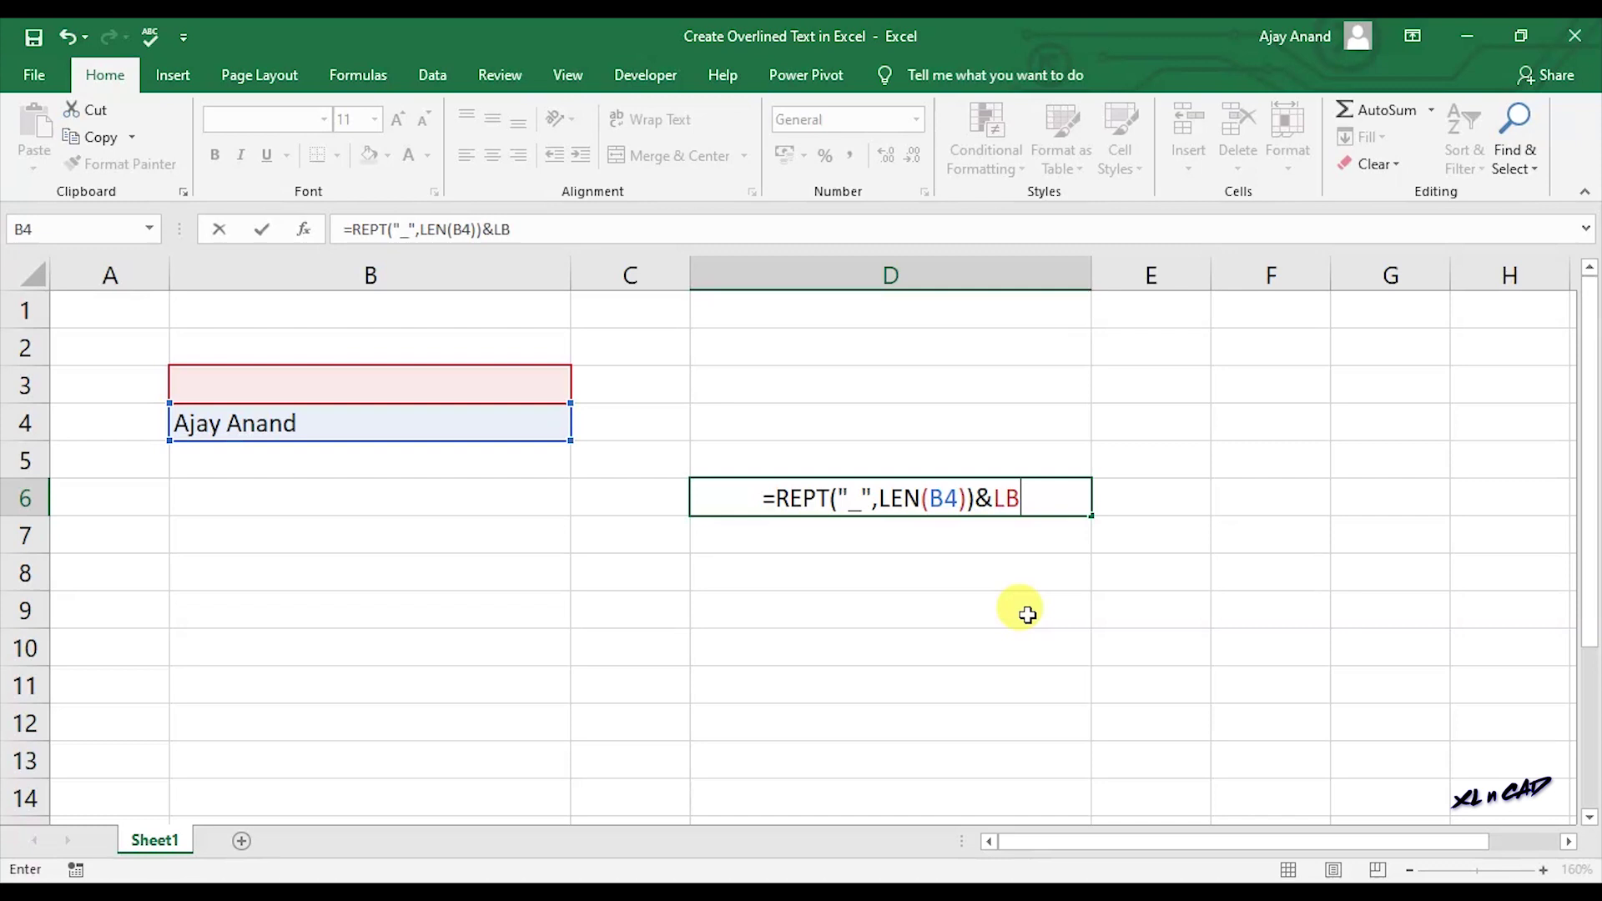
type("&")
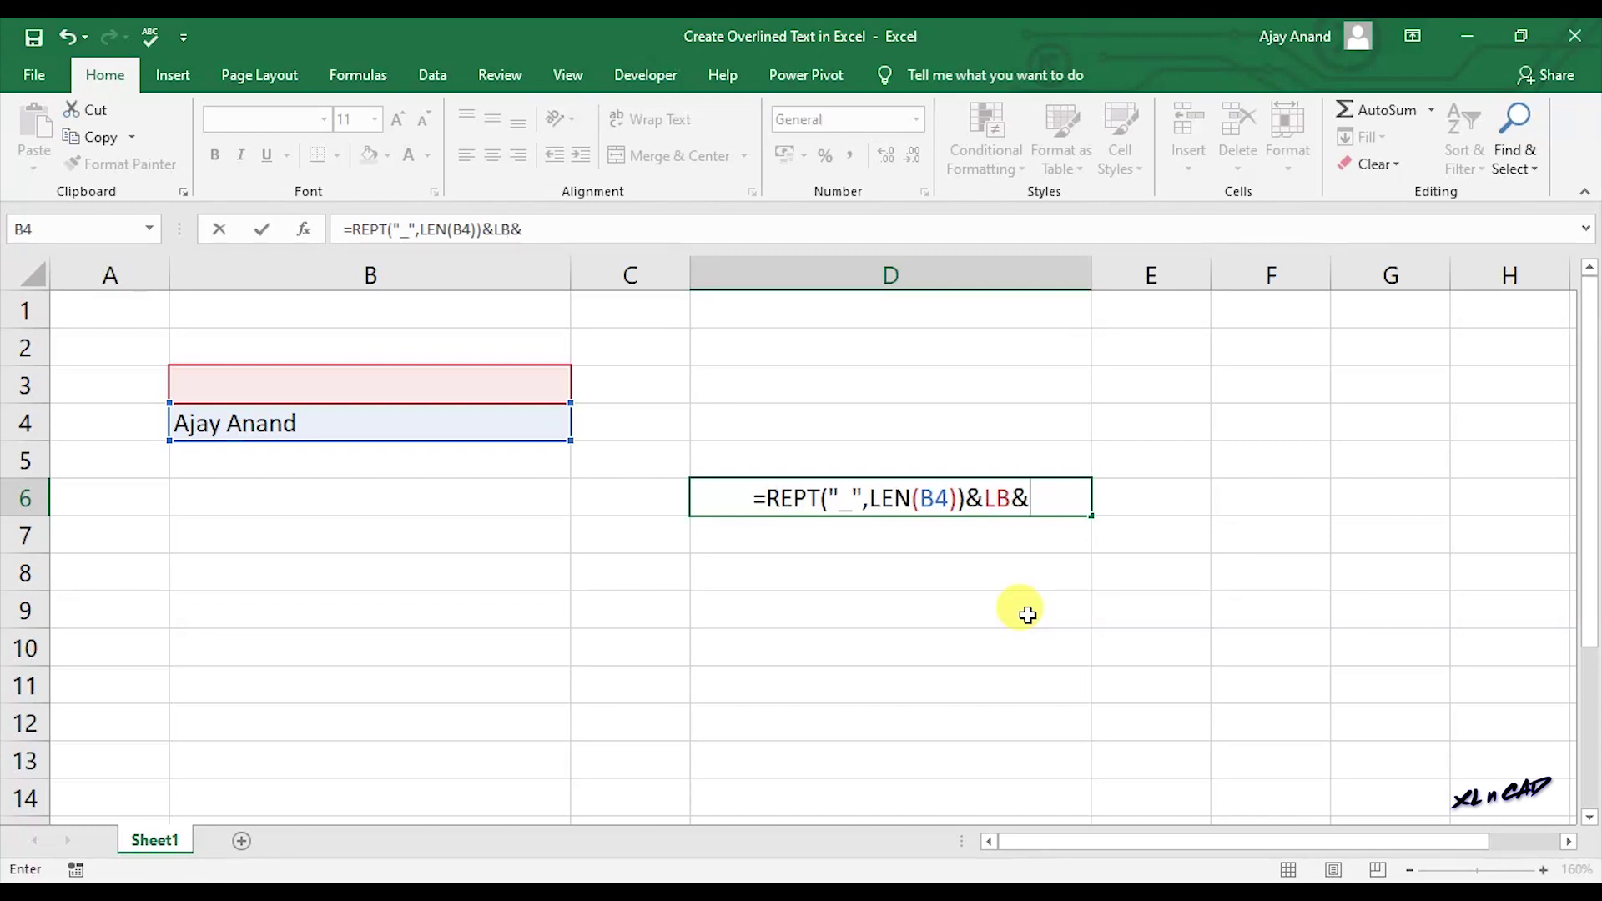
left_click(464, 418)
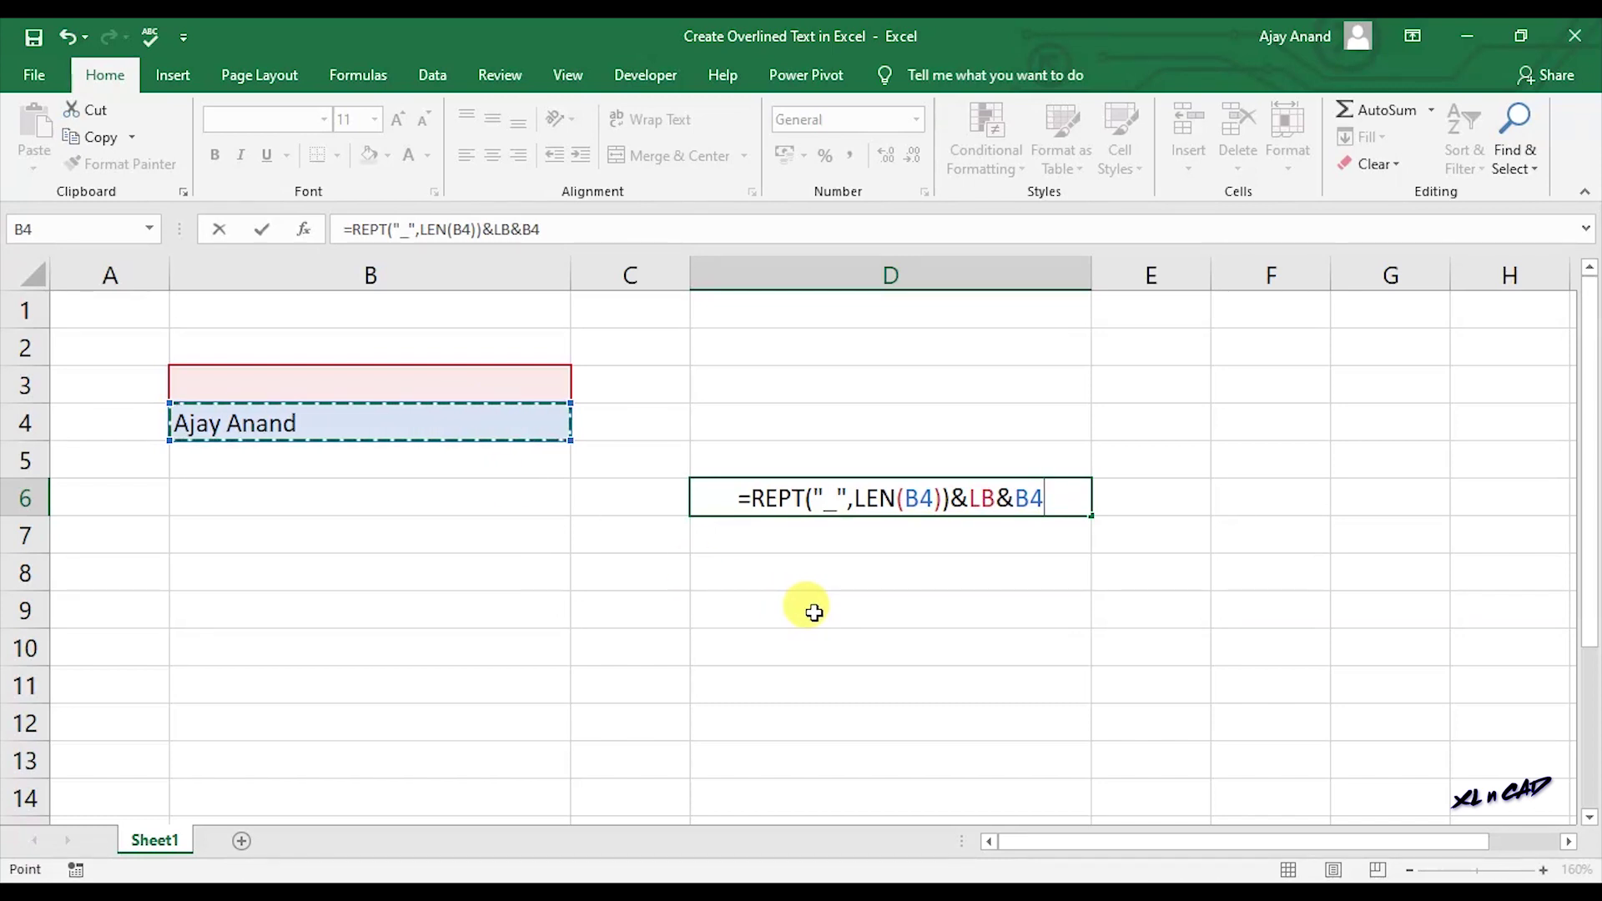
key("Return")
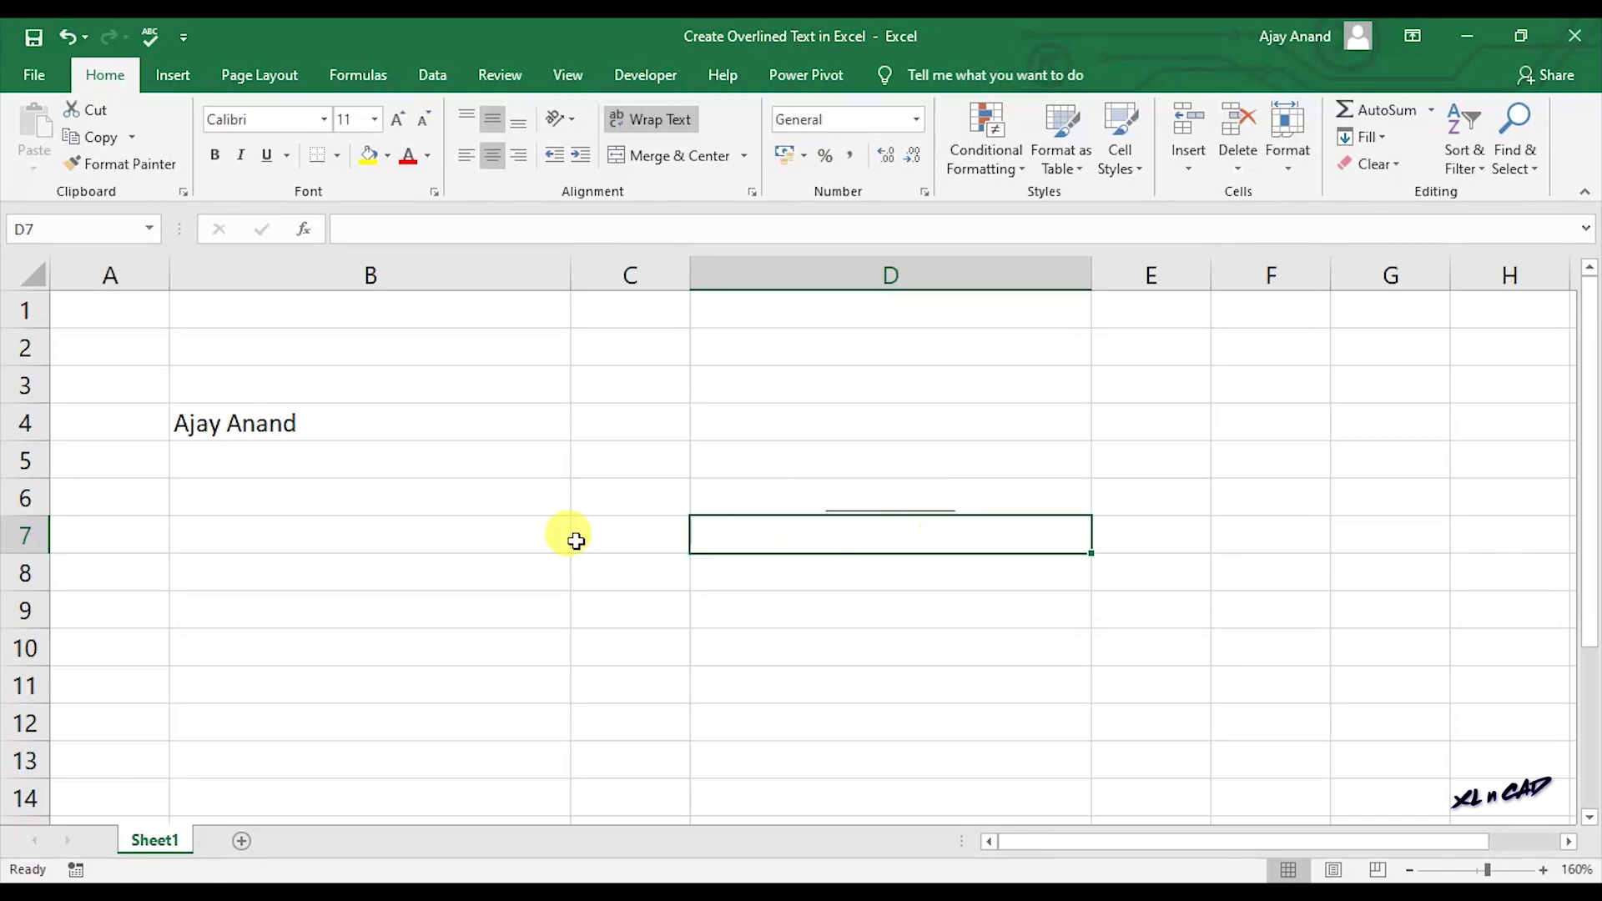
Increase row 6's height so D6 shows the name with underscores above it.
left_click_drag(41, 514, 36, 555)
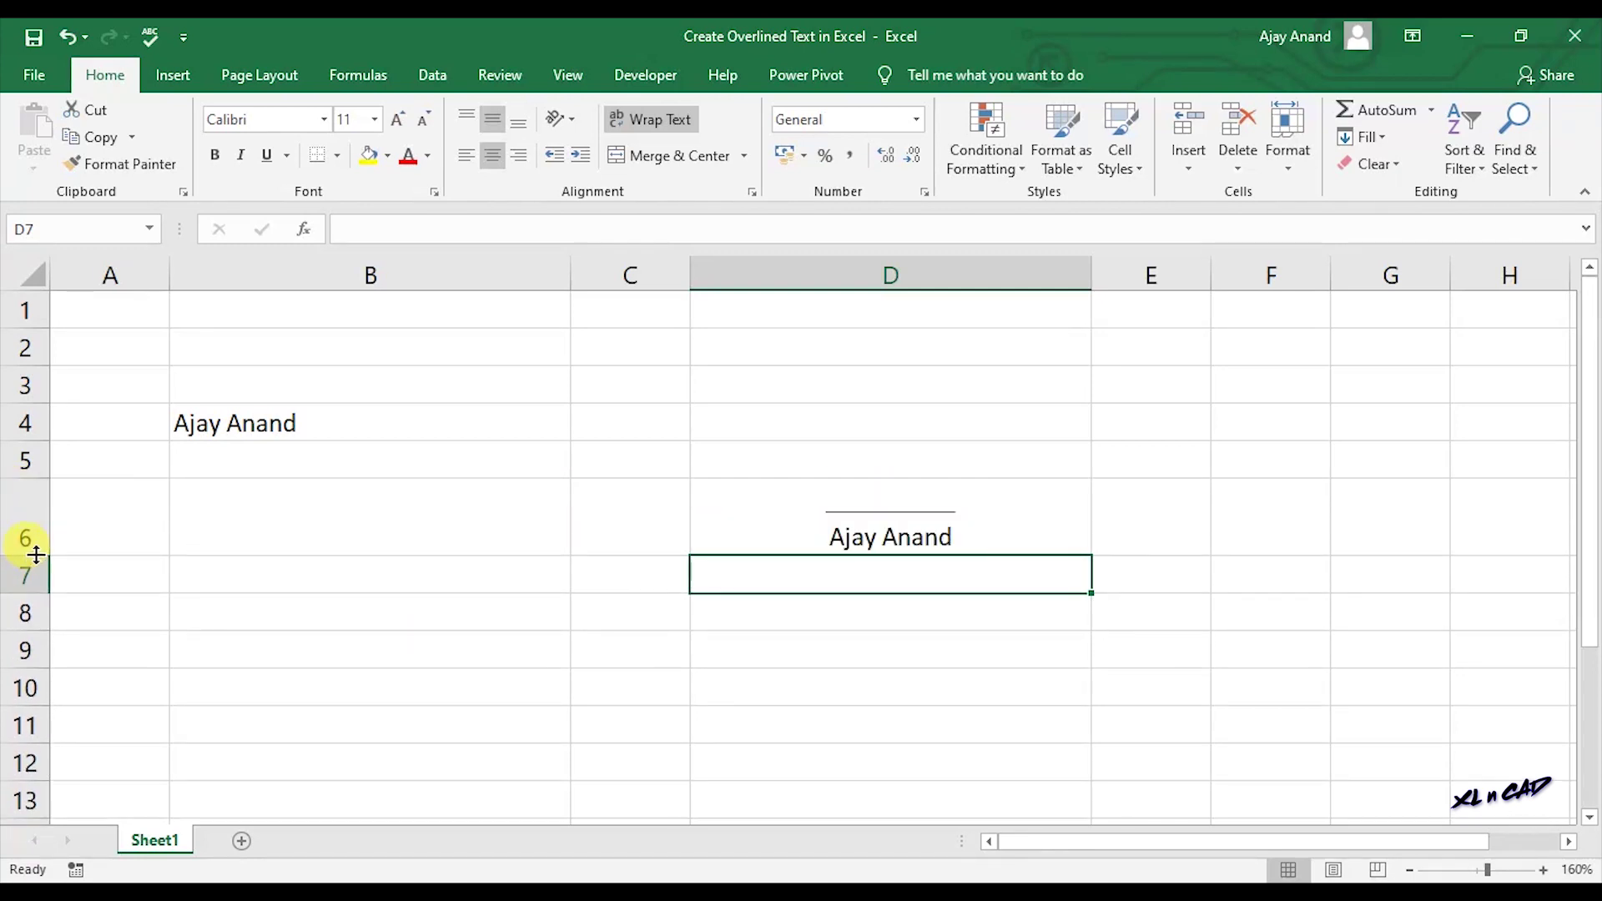
left_click(868, 539)
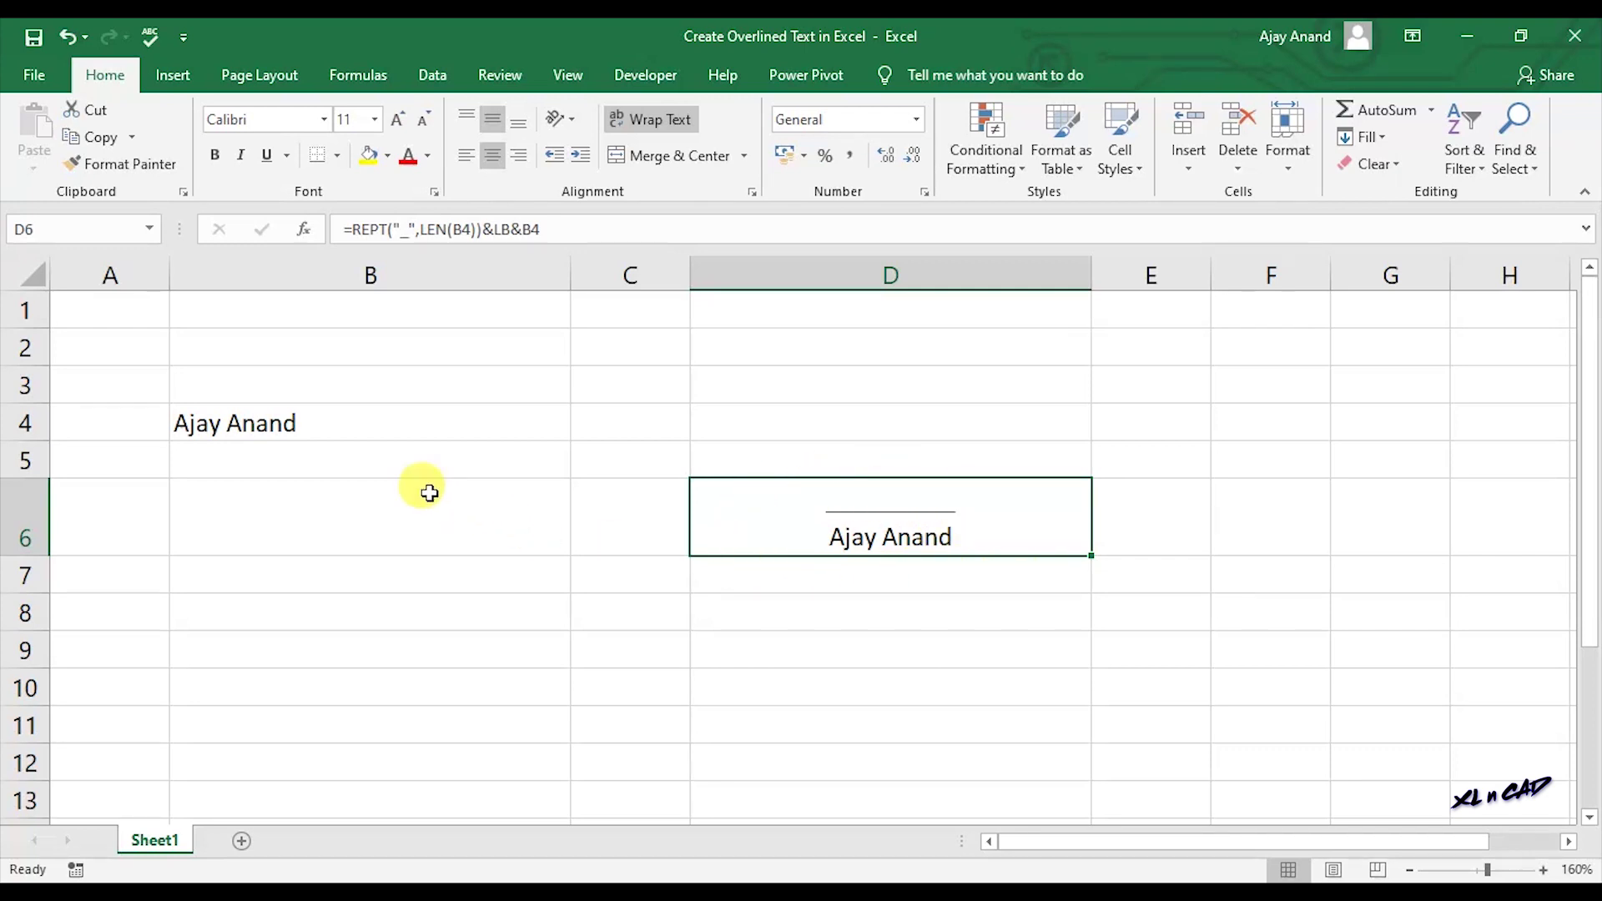
left_click(346, 418)
Replace B4's text with 'SUBSCRIBE AND PRESS THE BELL'.
key("BackSpace")
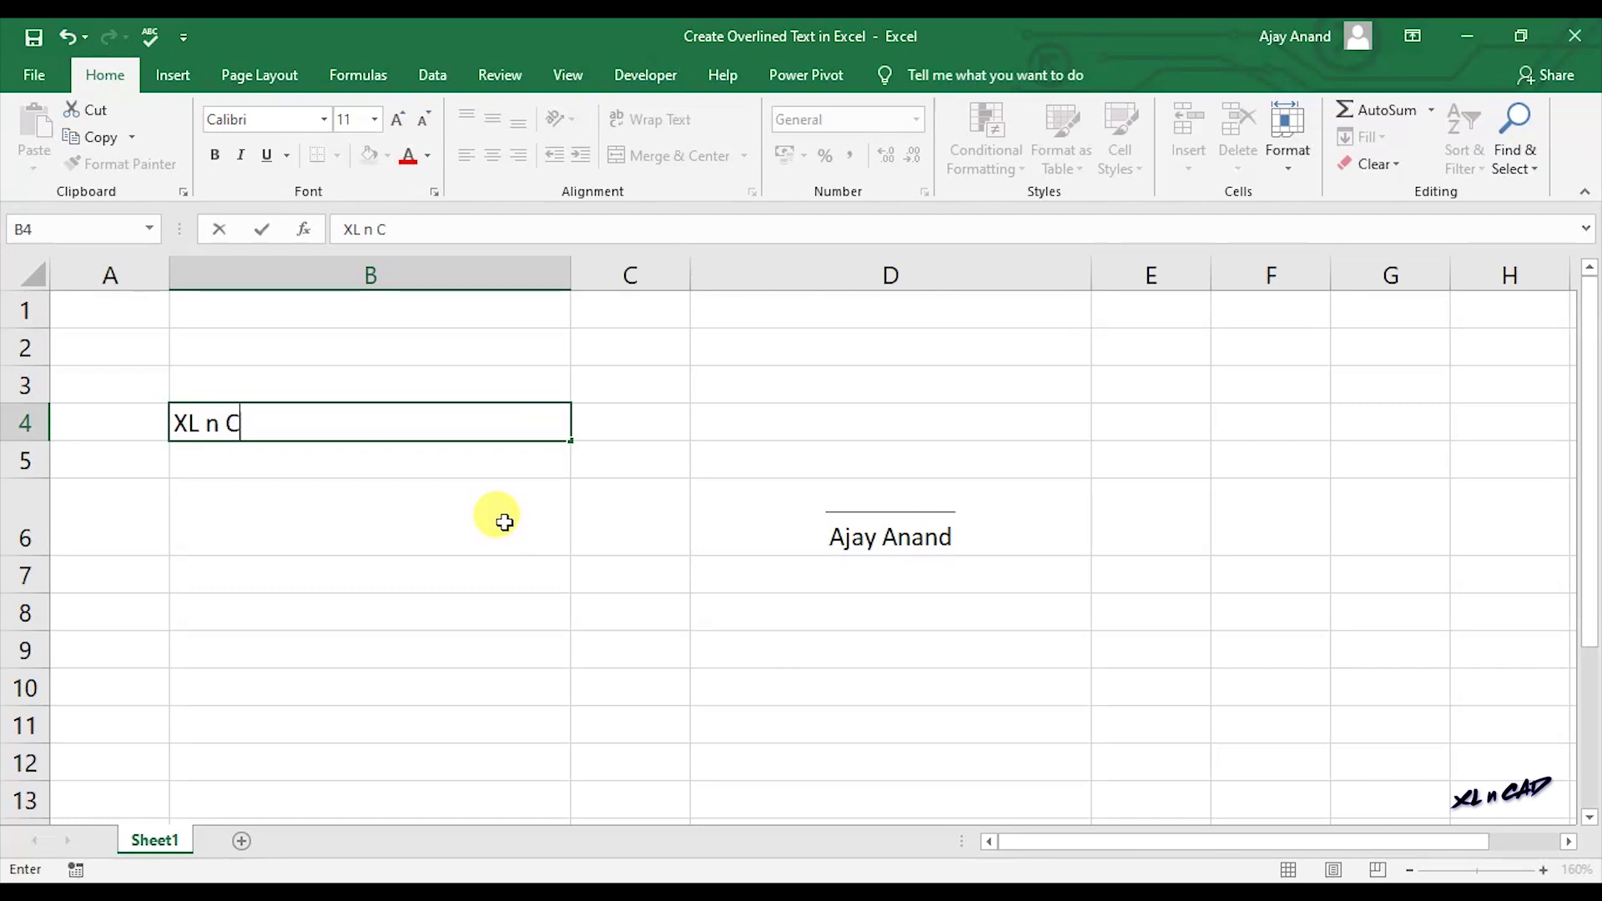
key("Return")
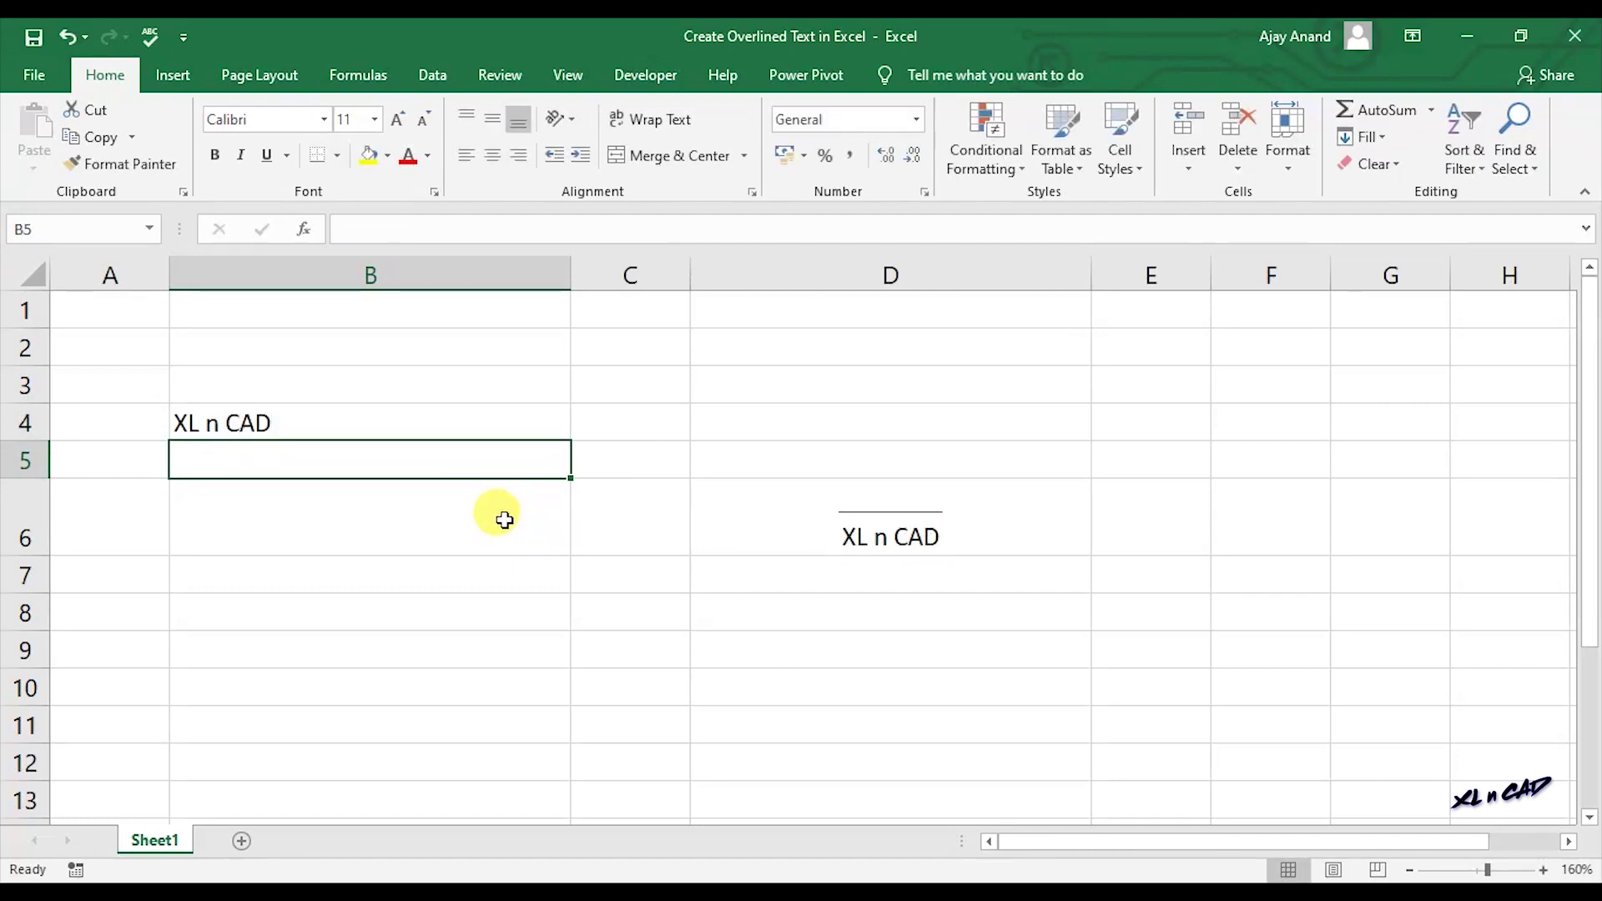
left_click(458, 423)
key("BackSpace")
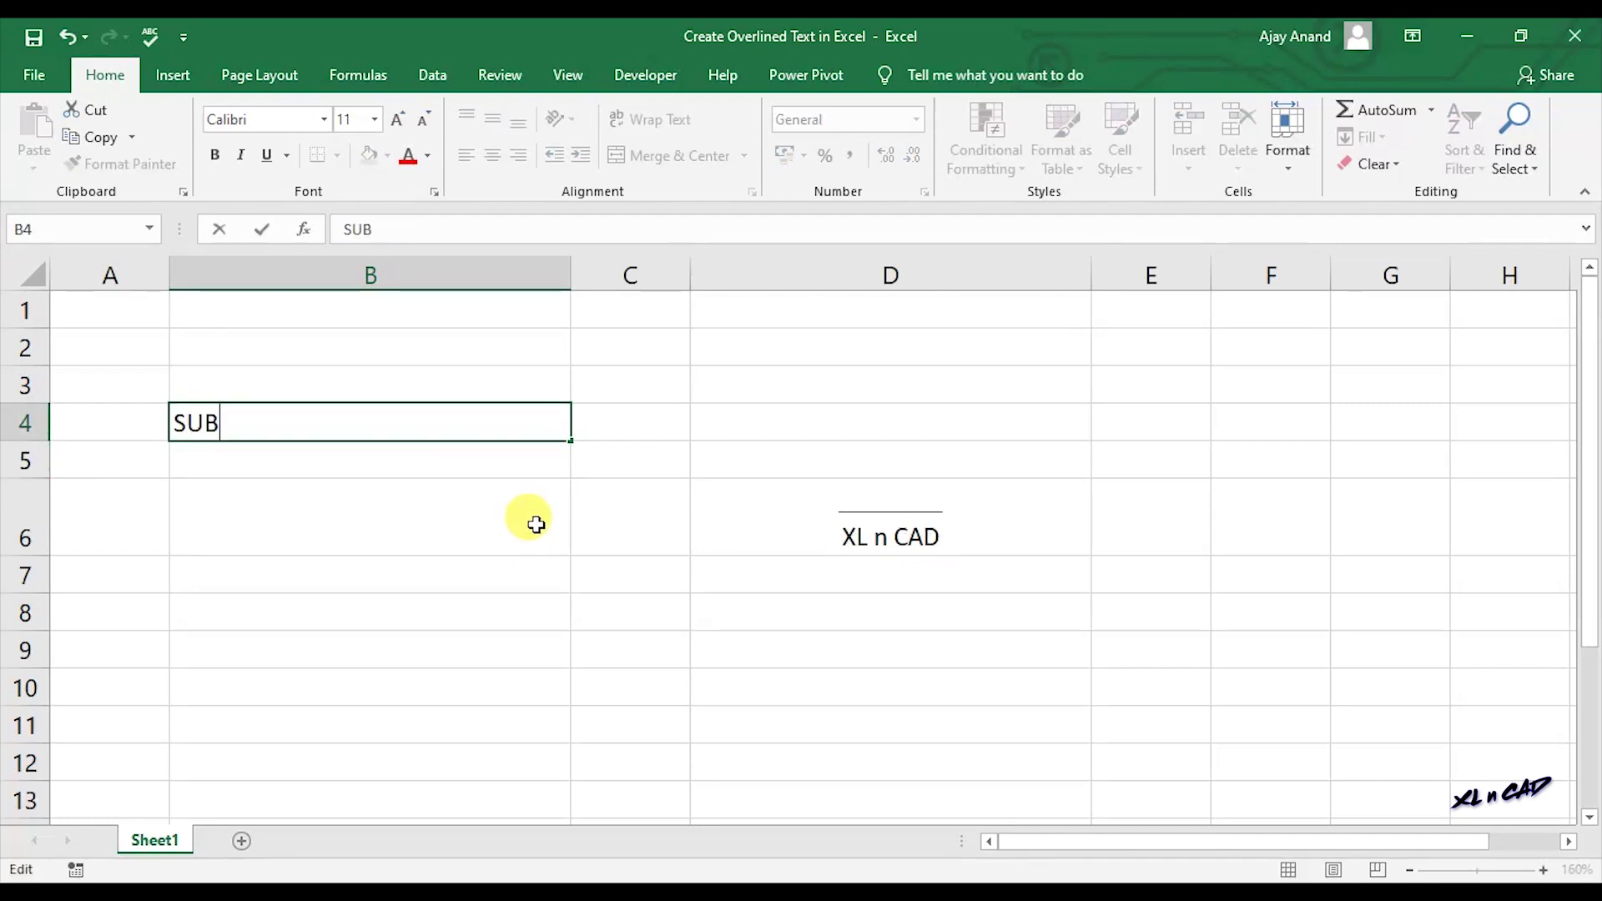
type("SUBSCRIBE A")
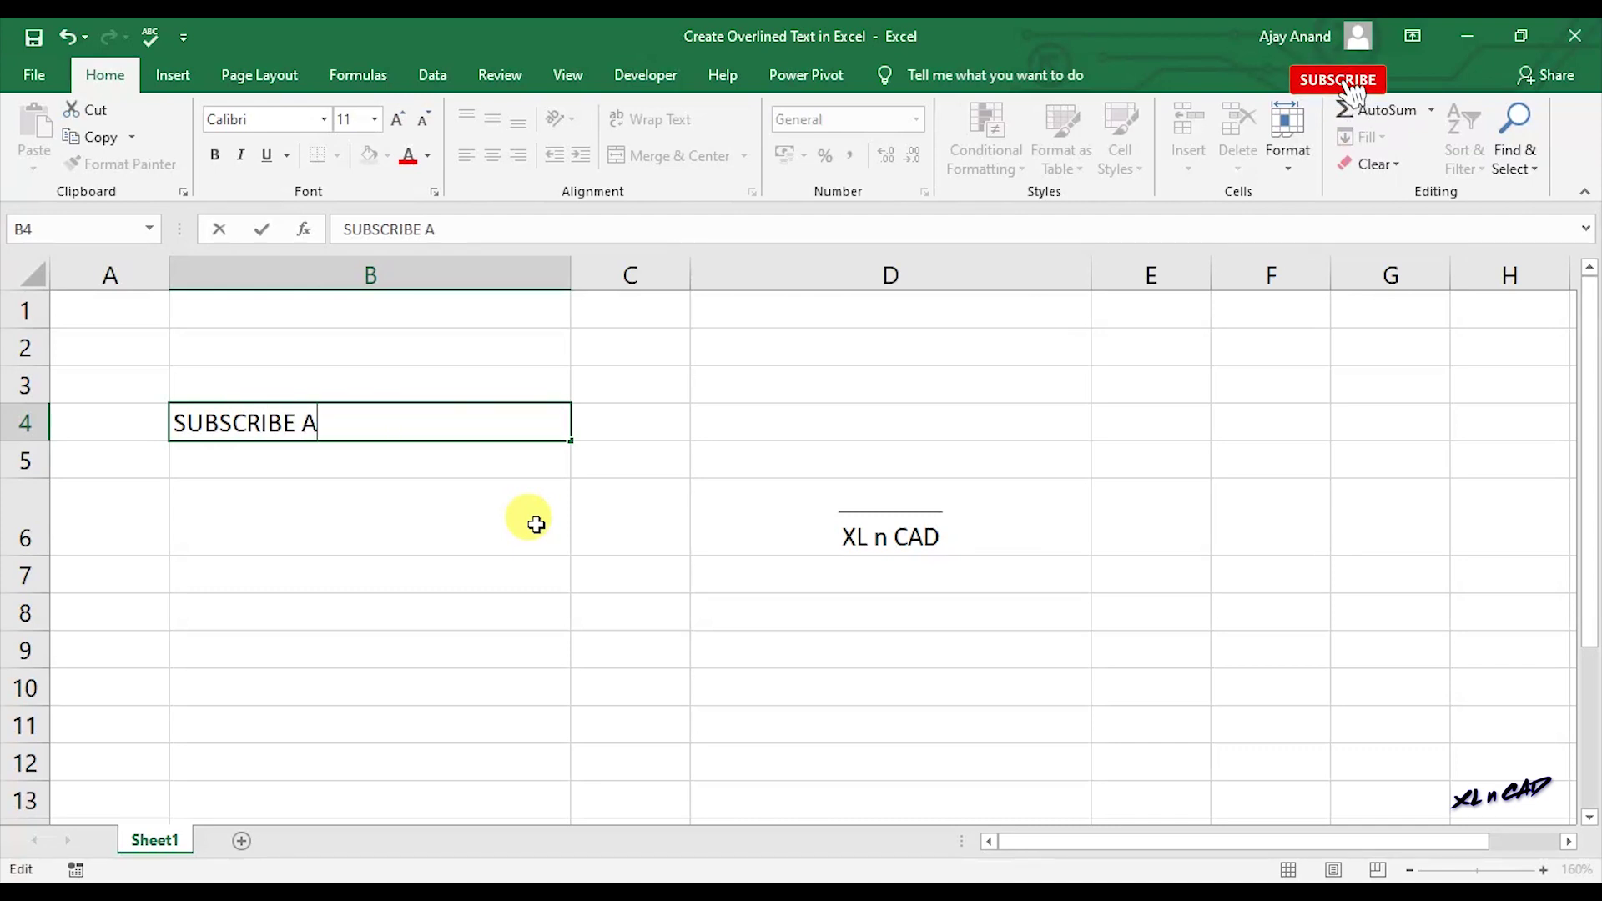
type("ND PRESS THE BELL")
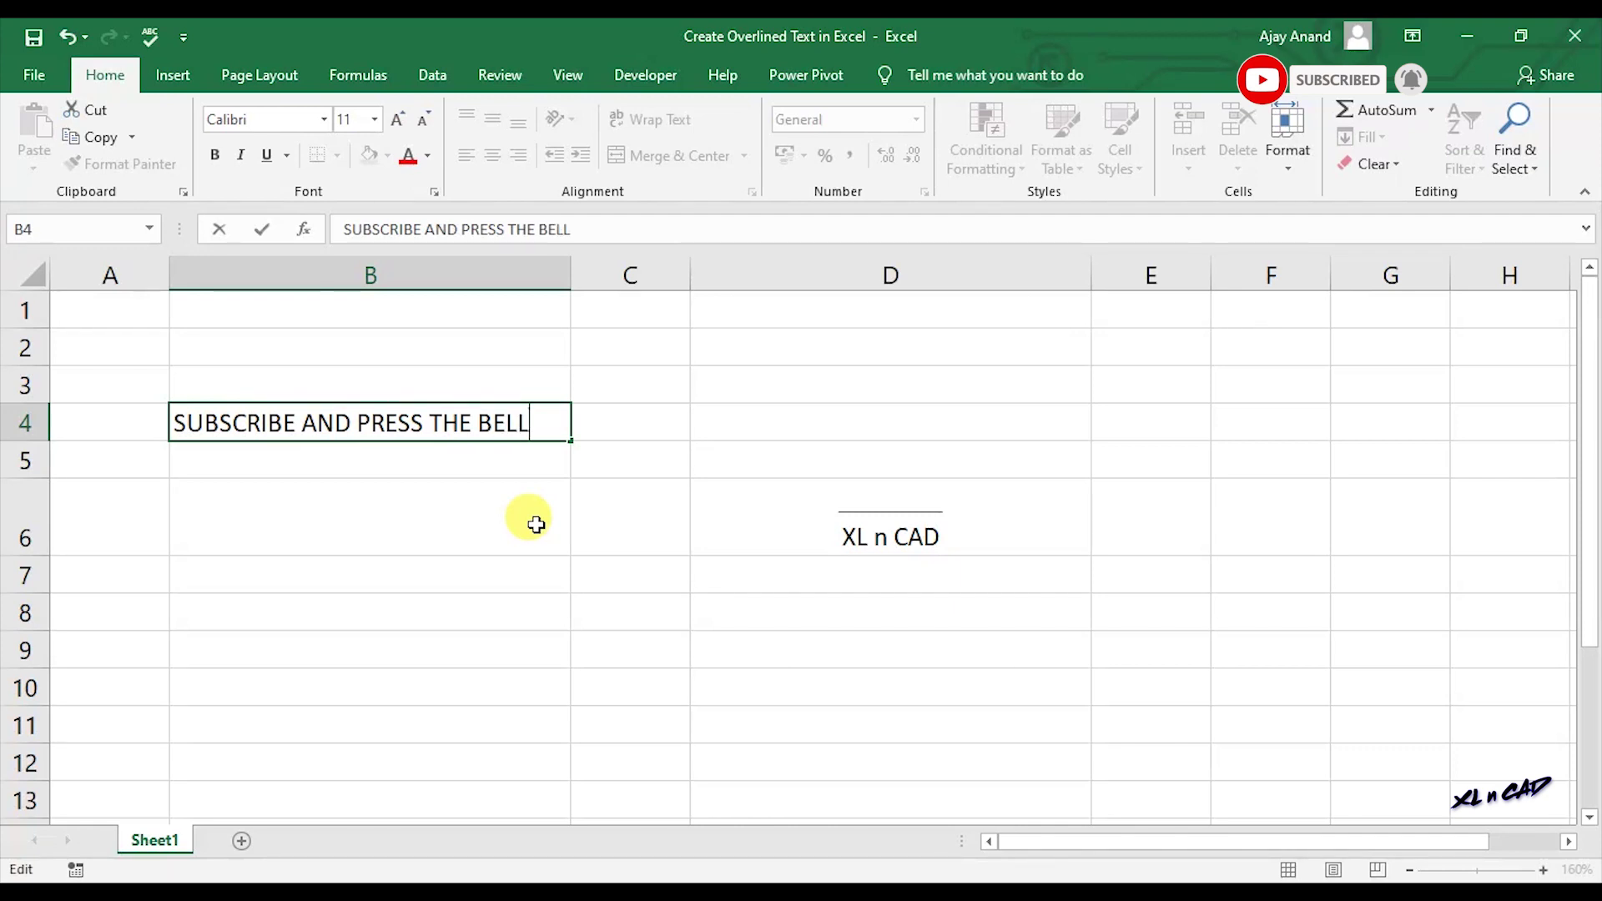
key("Return")
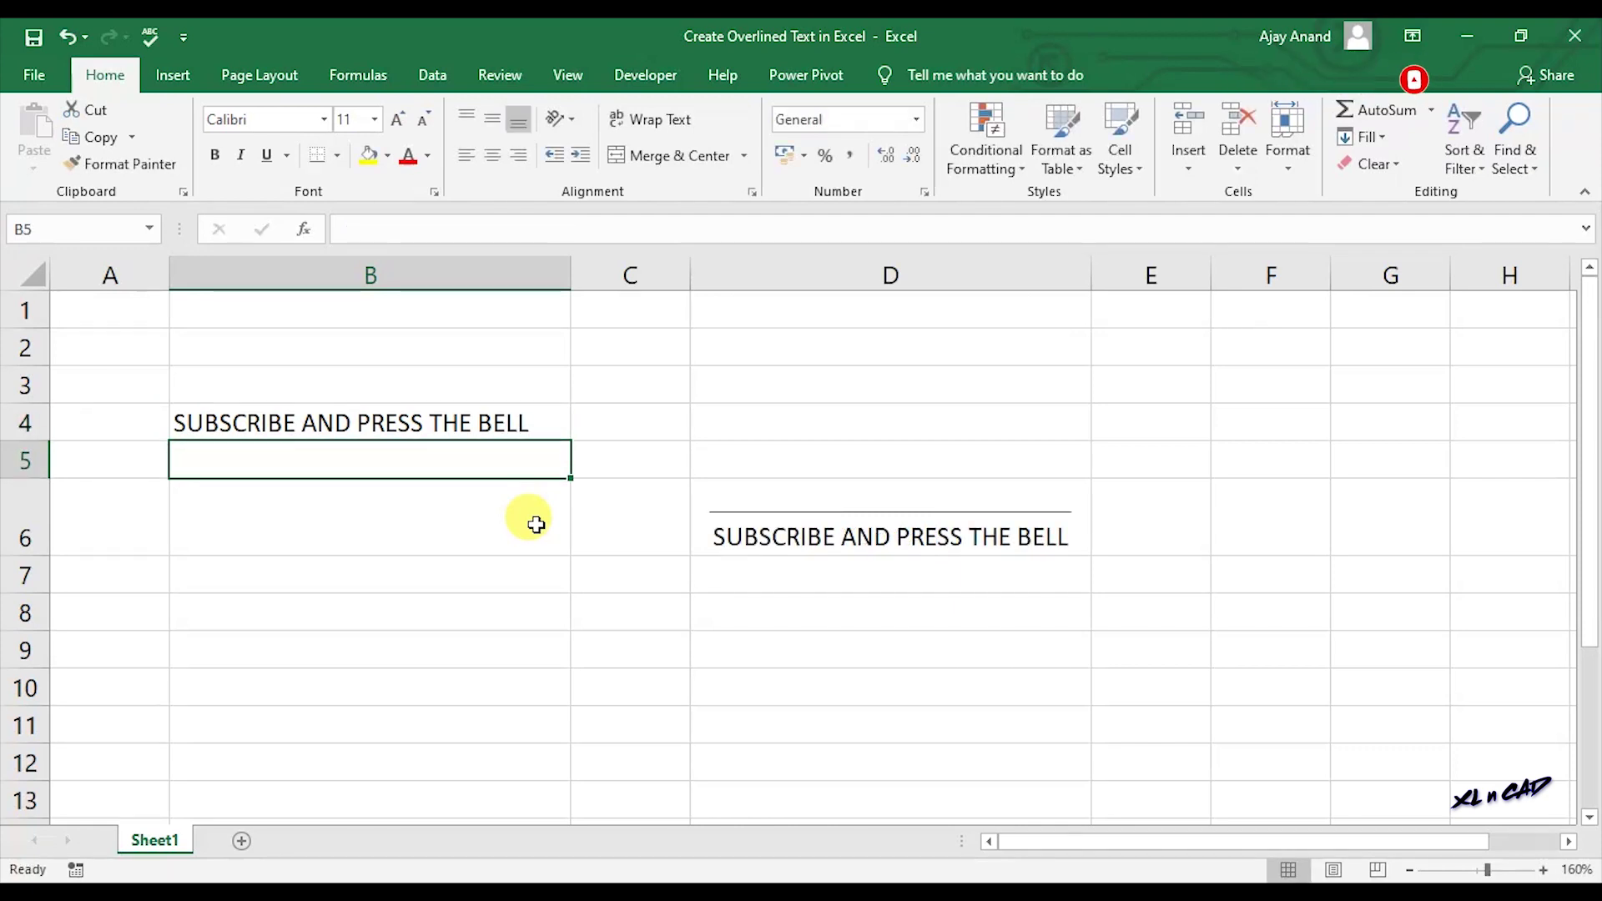
Copy D6's formula and paste it after an apostrophe into E6 as text.
left_click(830, 544)
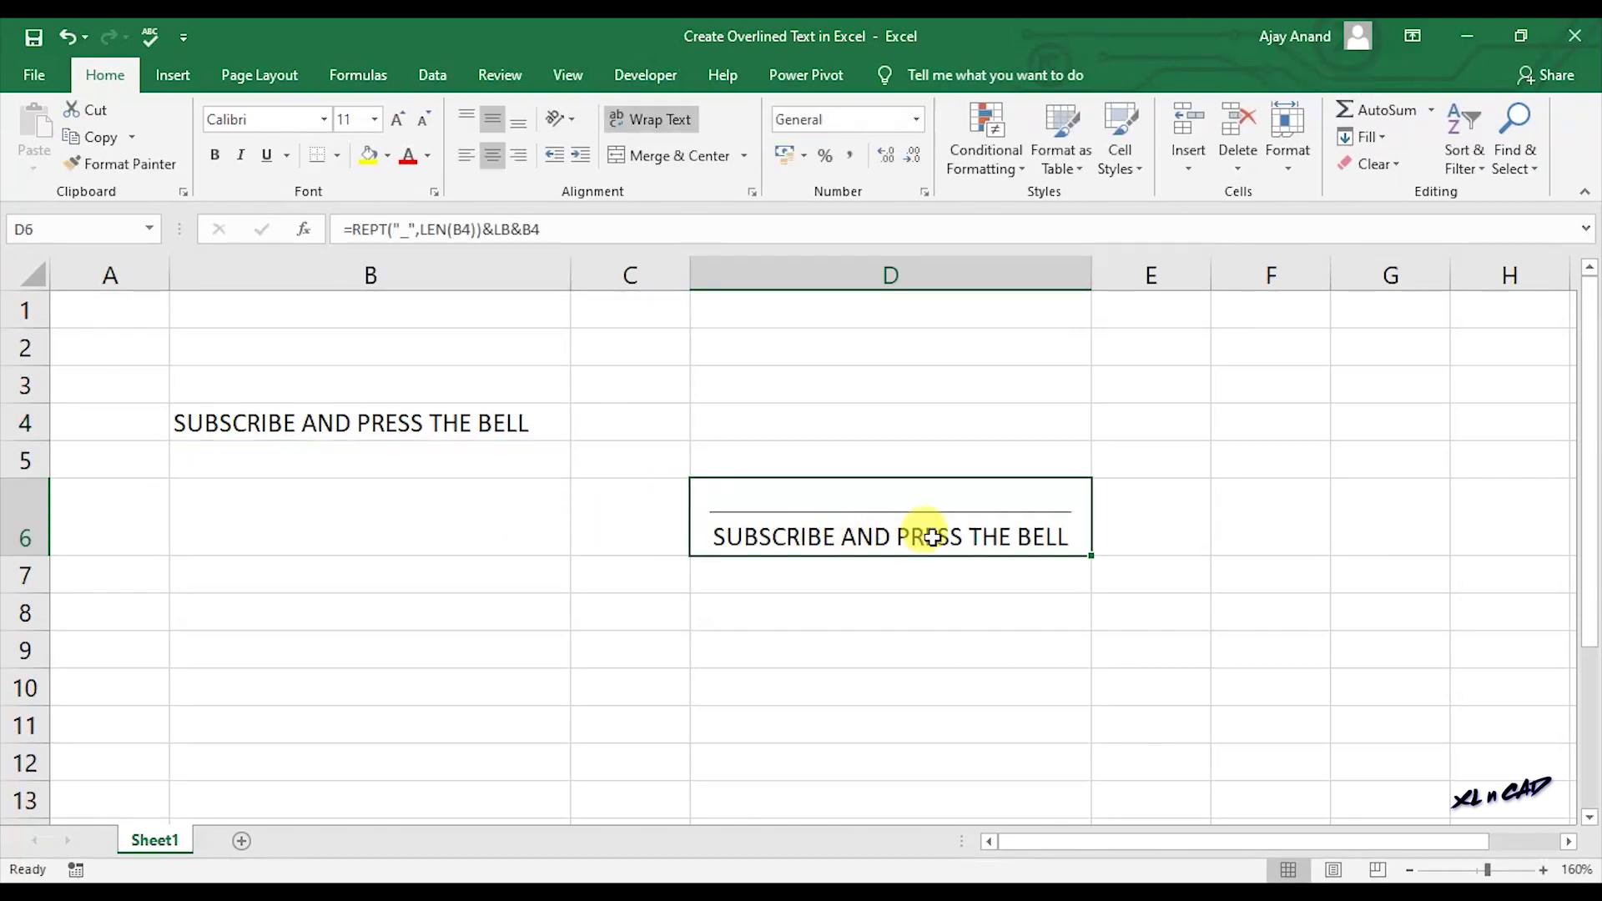
left_click_drag(345, 231, 541, 231)
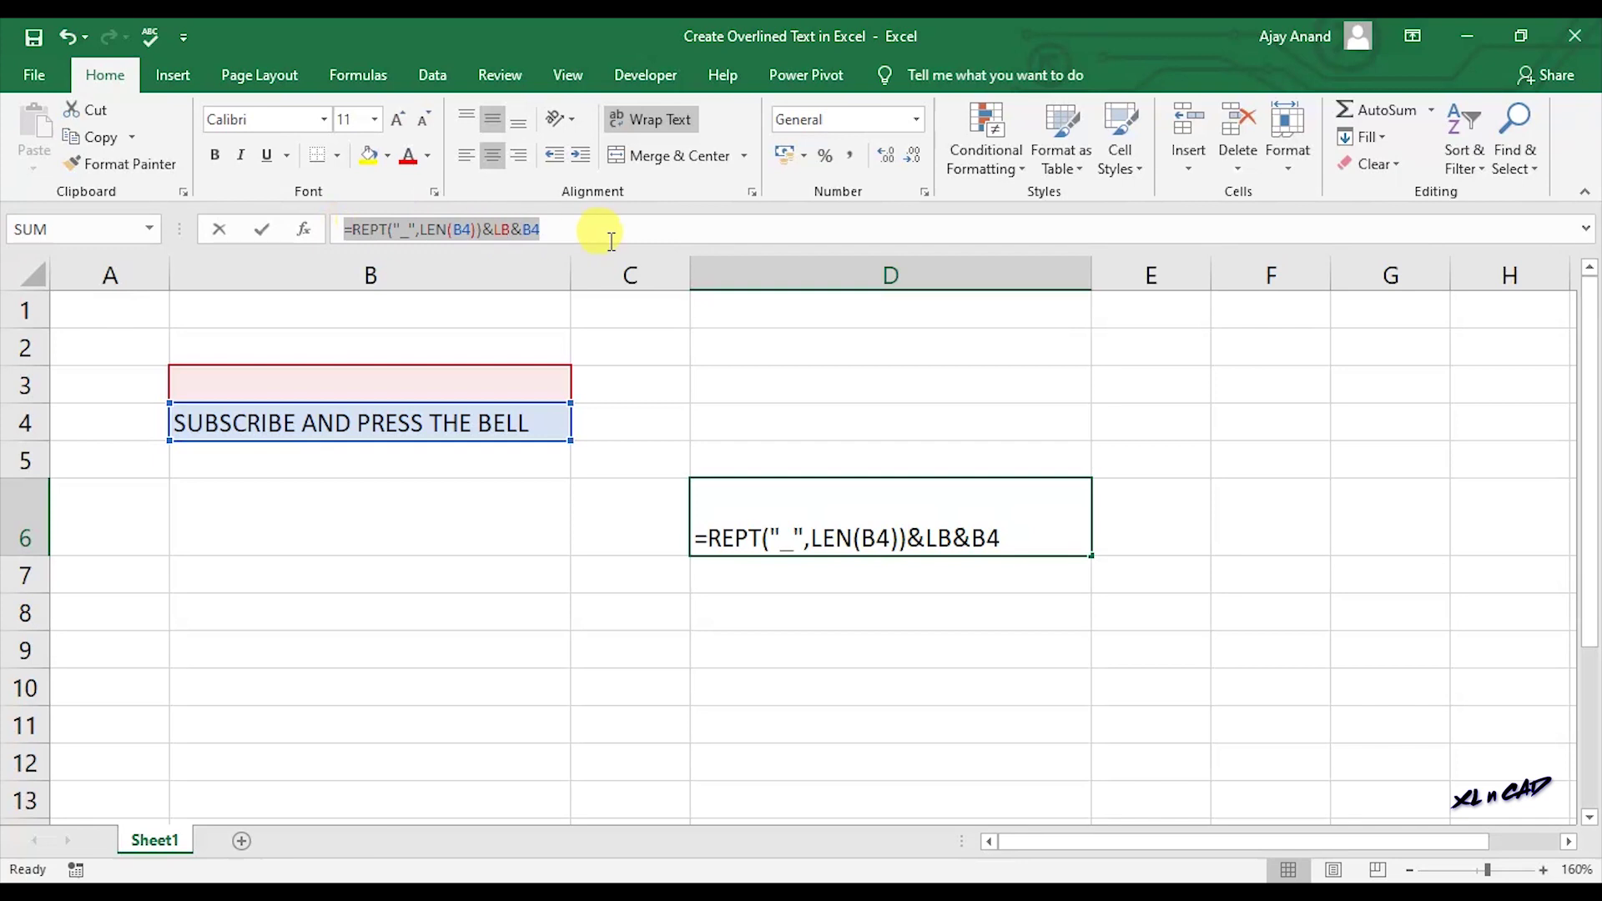
right_click(484, 242)
left_click(526, 280)
key("Escape")
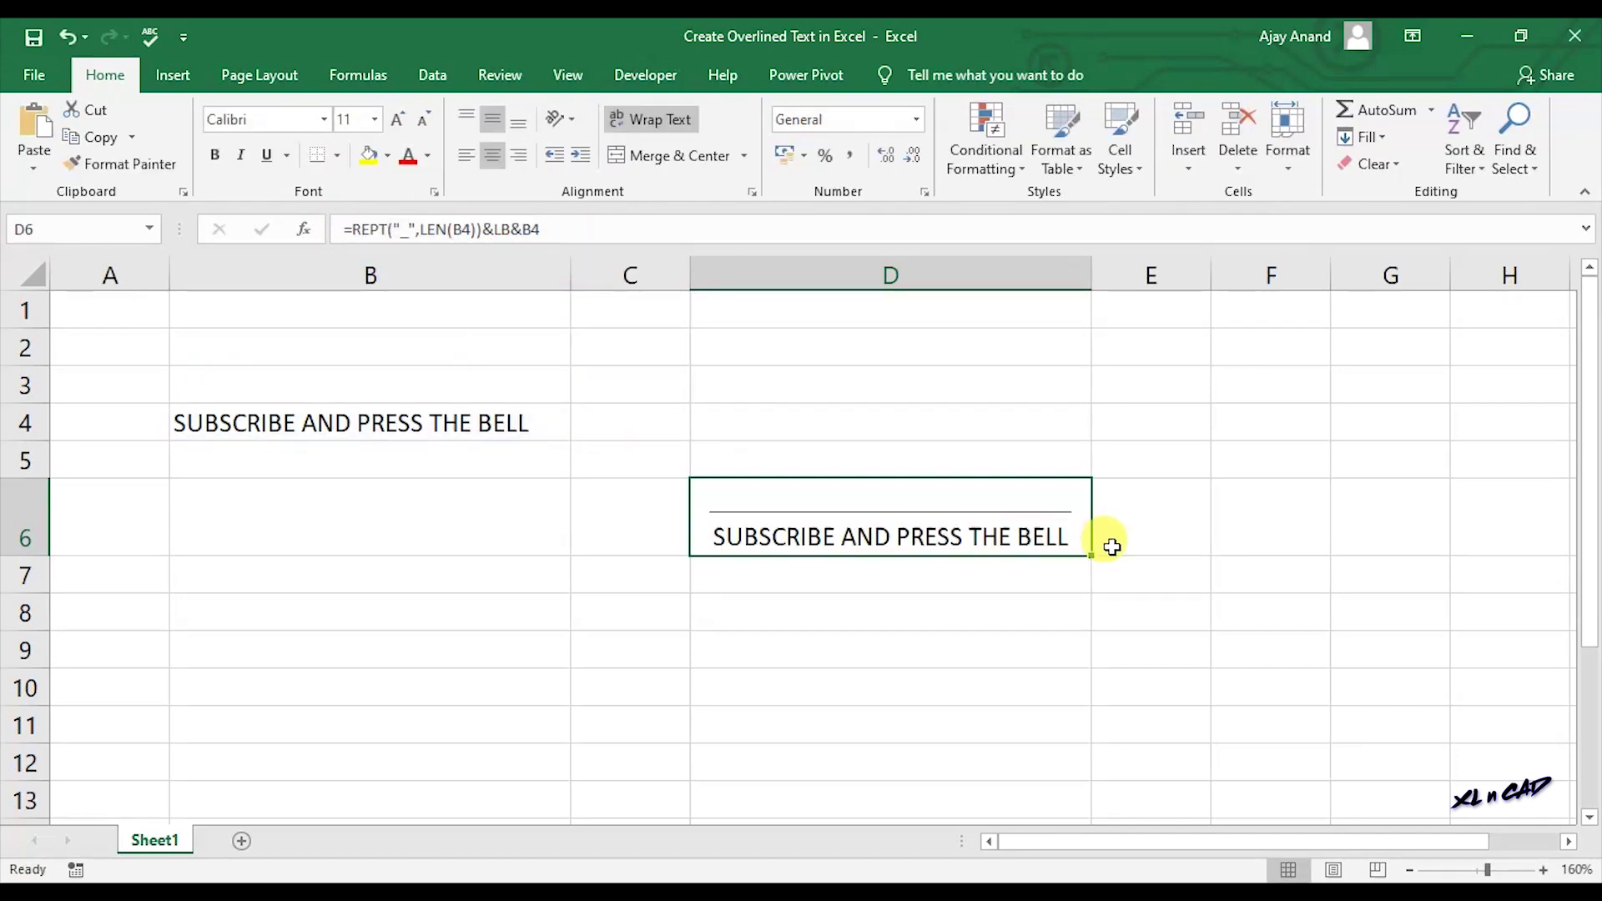
double_click(1123, 525)
type("'")
key("ctrl+v")
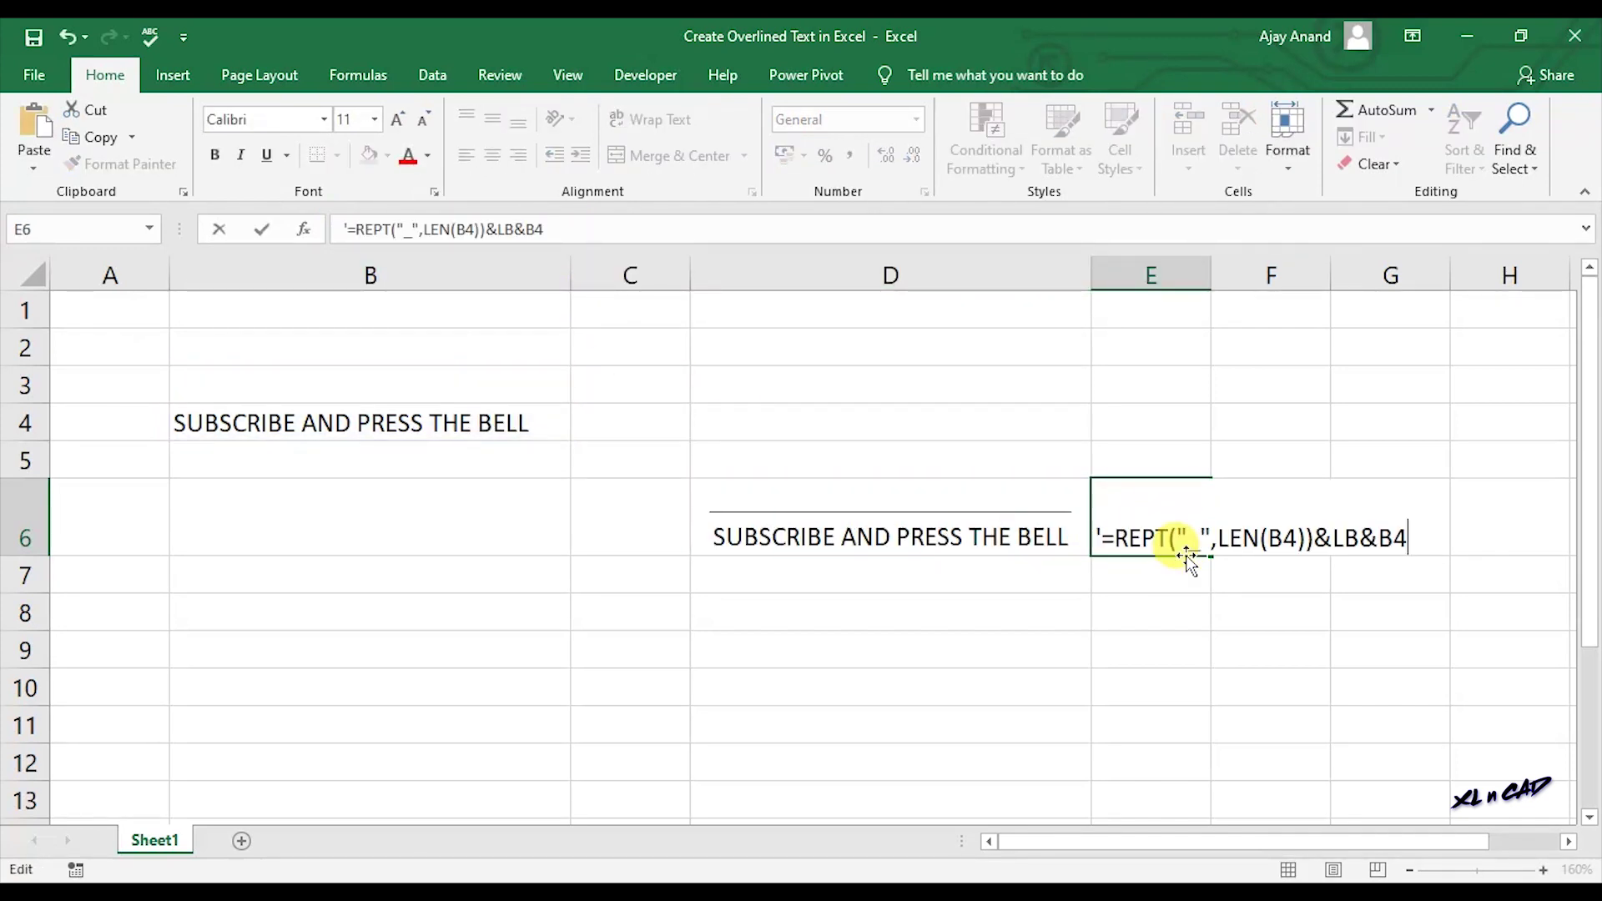
key("Return")
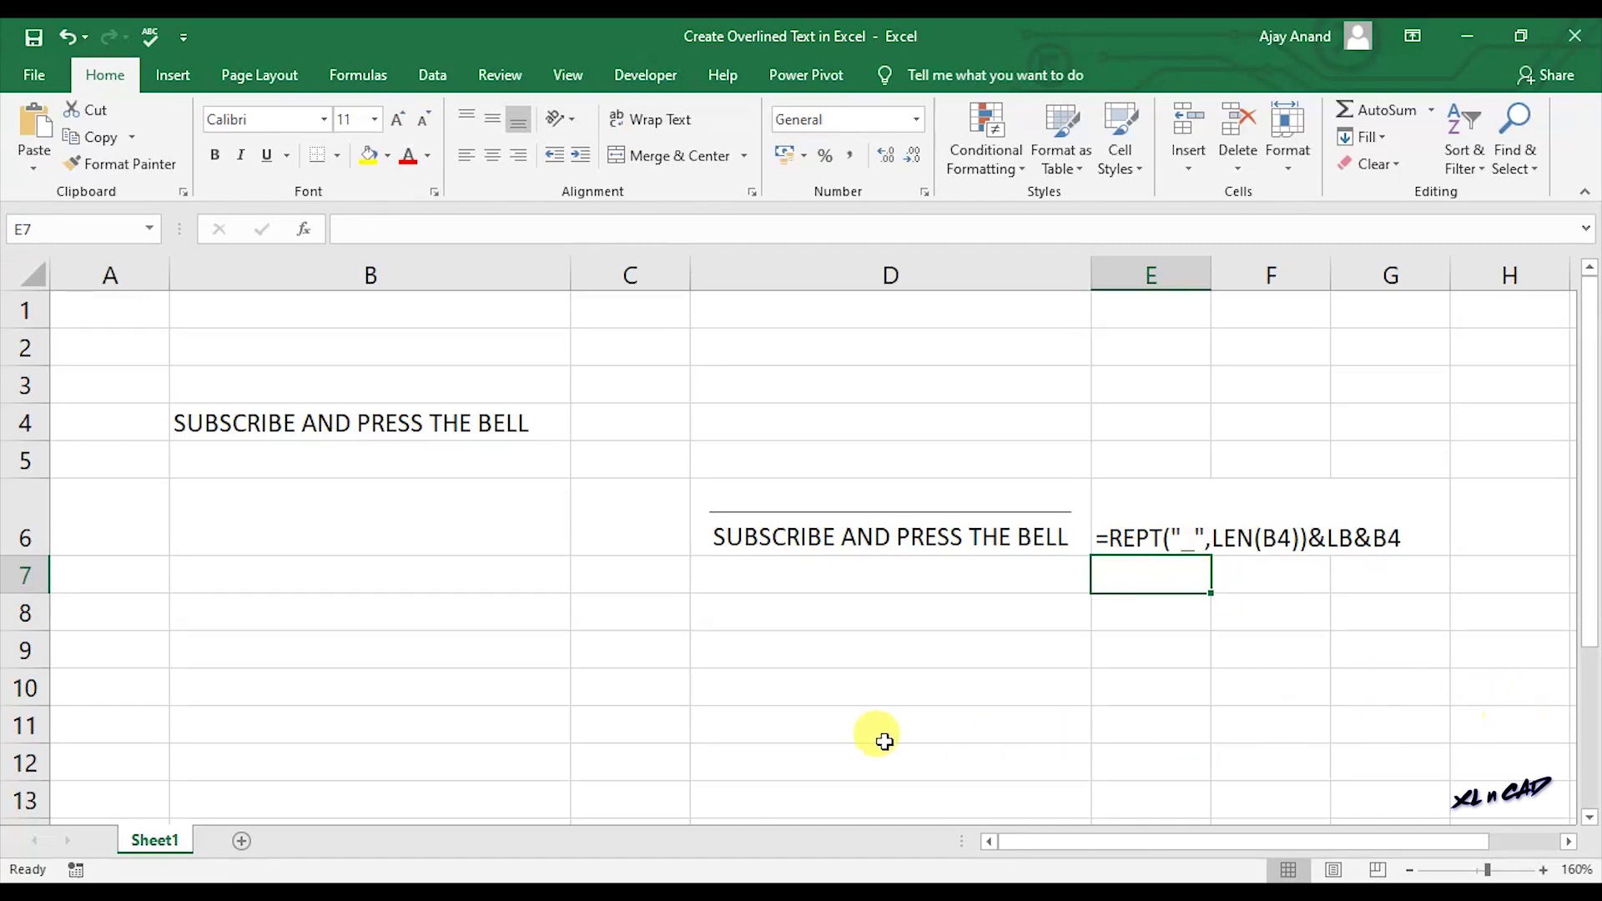
Add Sheet2, insert a new equation, and browse the Accent list for the overbar.
left_click(242, 842)
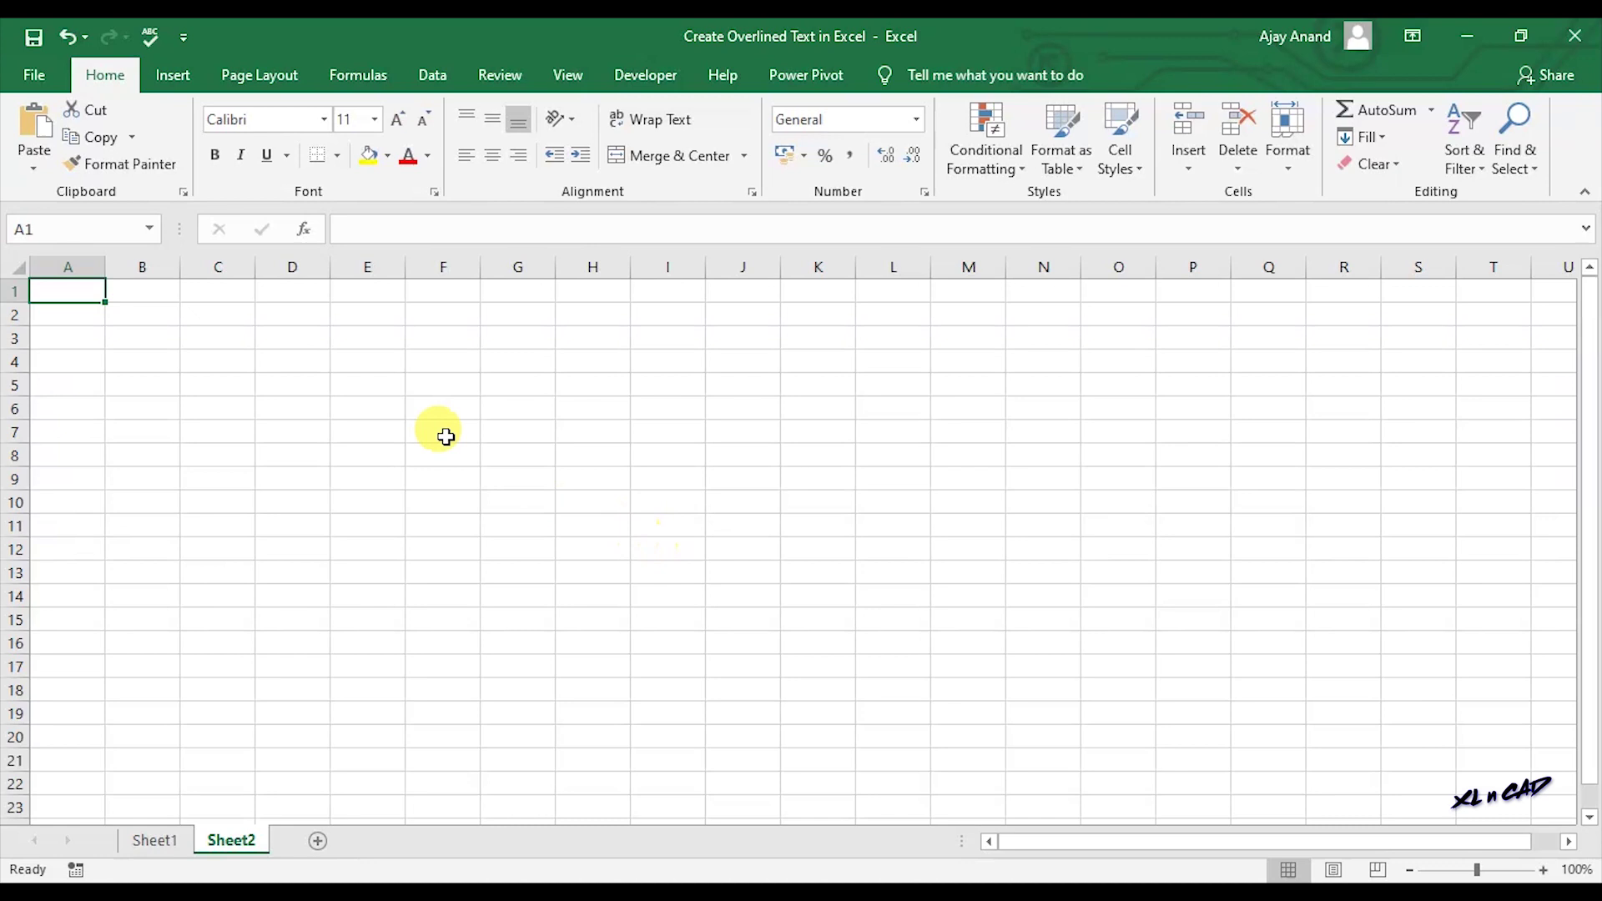
left_click(157, 80)
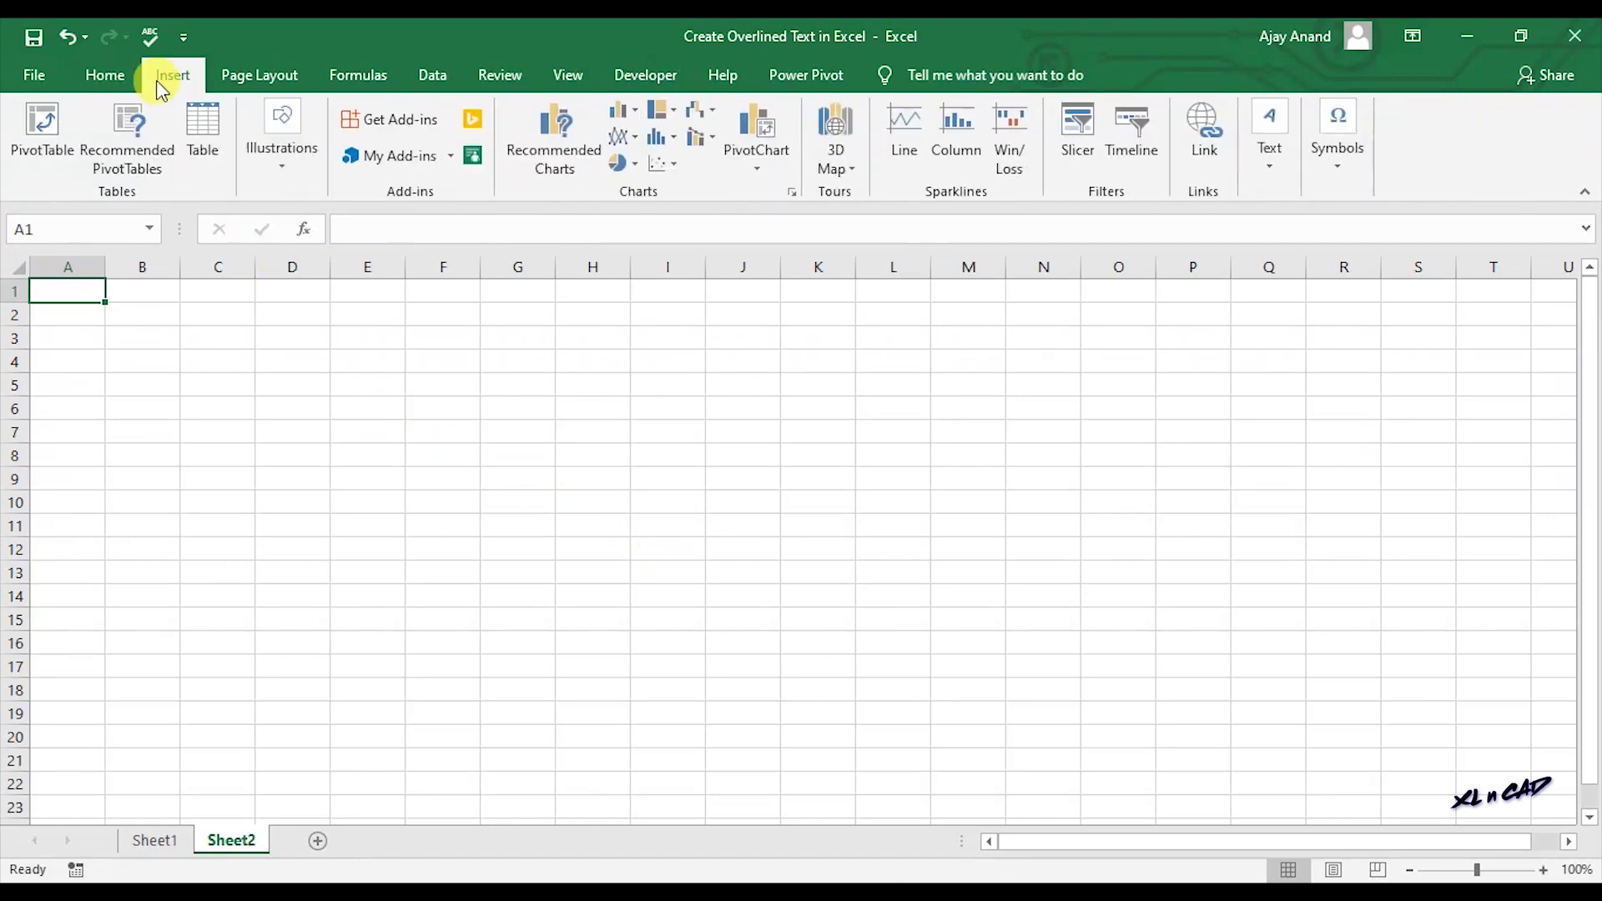
left_click(1338, 167)
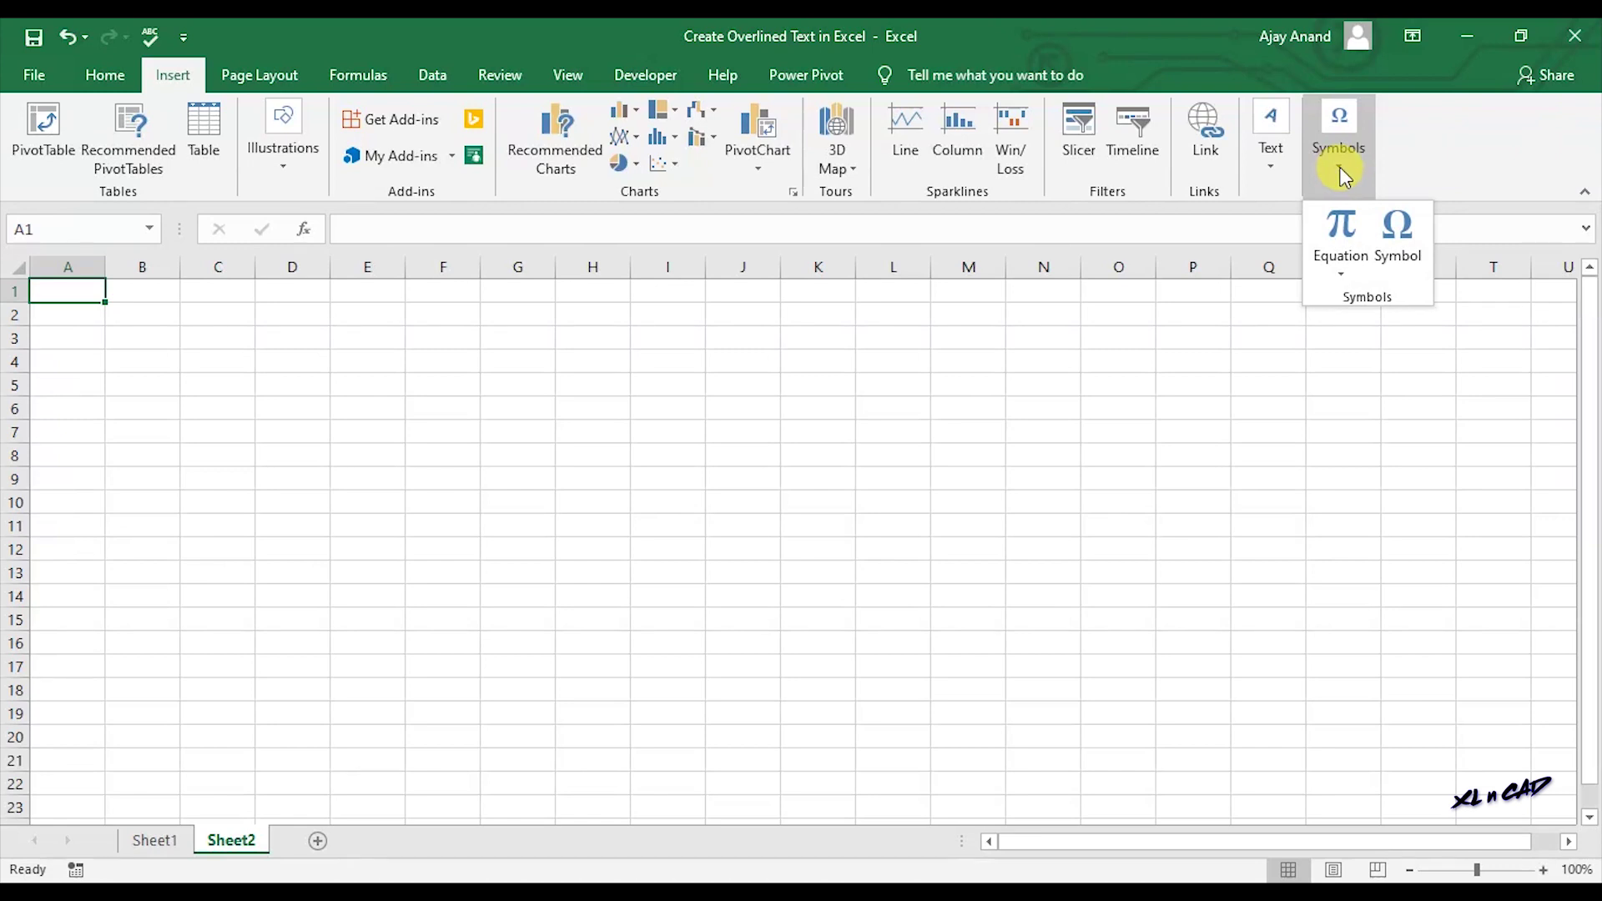
left_click(1347, 230)
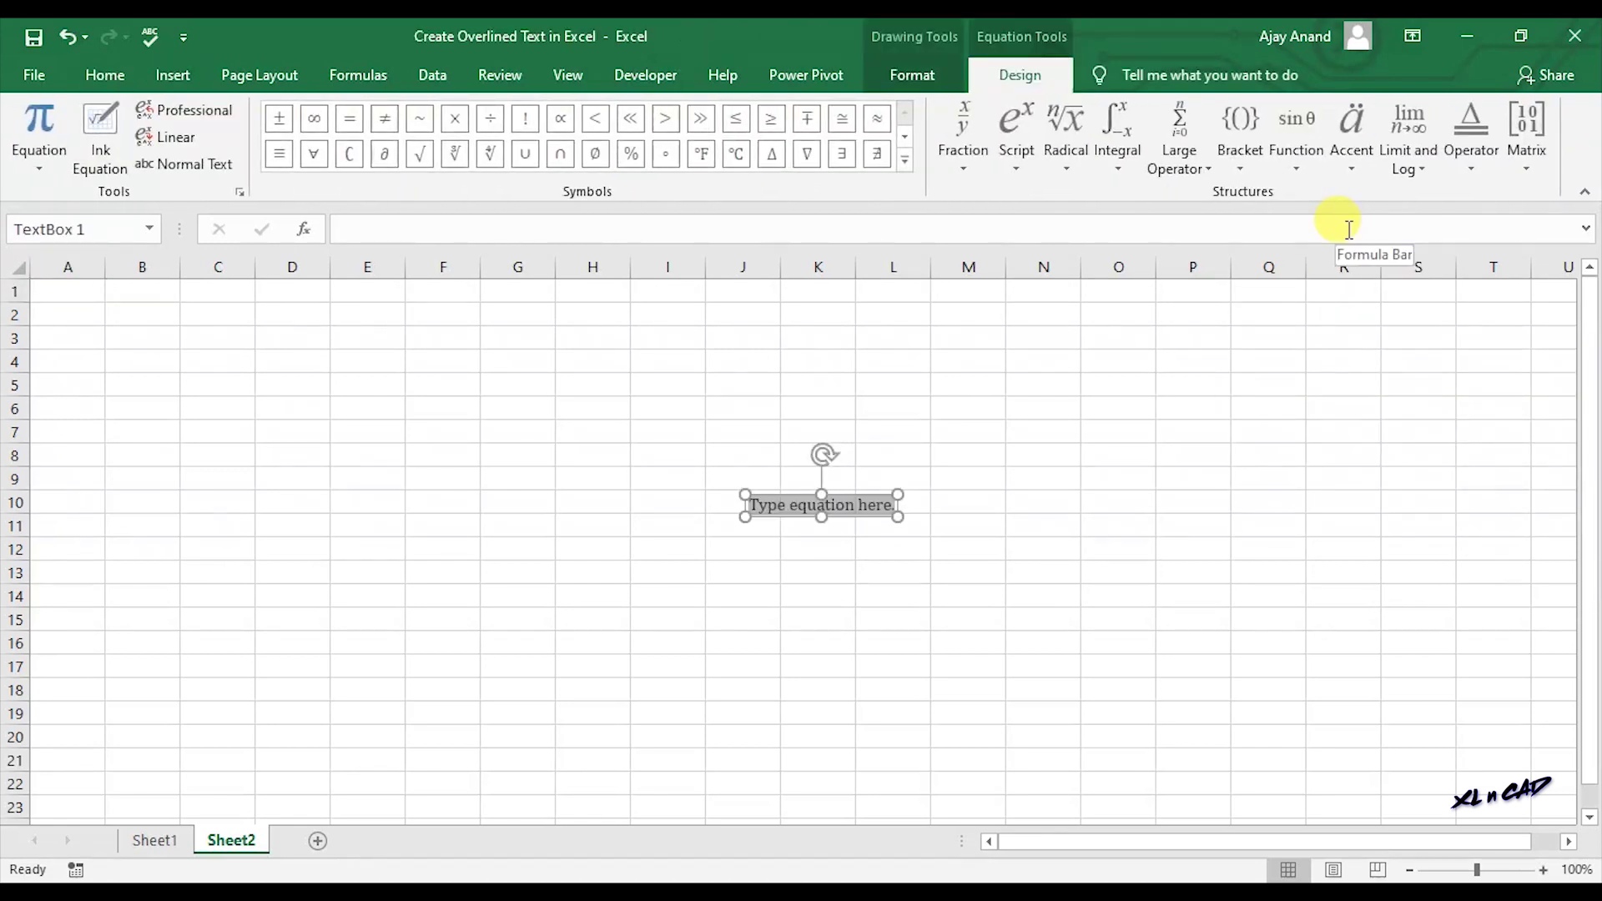
left_click(1354, 155)
scroll(1465, 492, "down", 5)
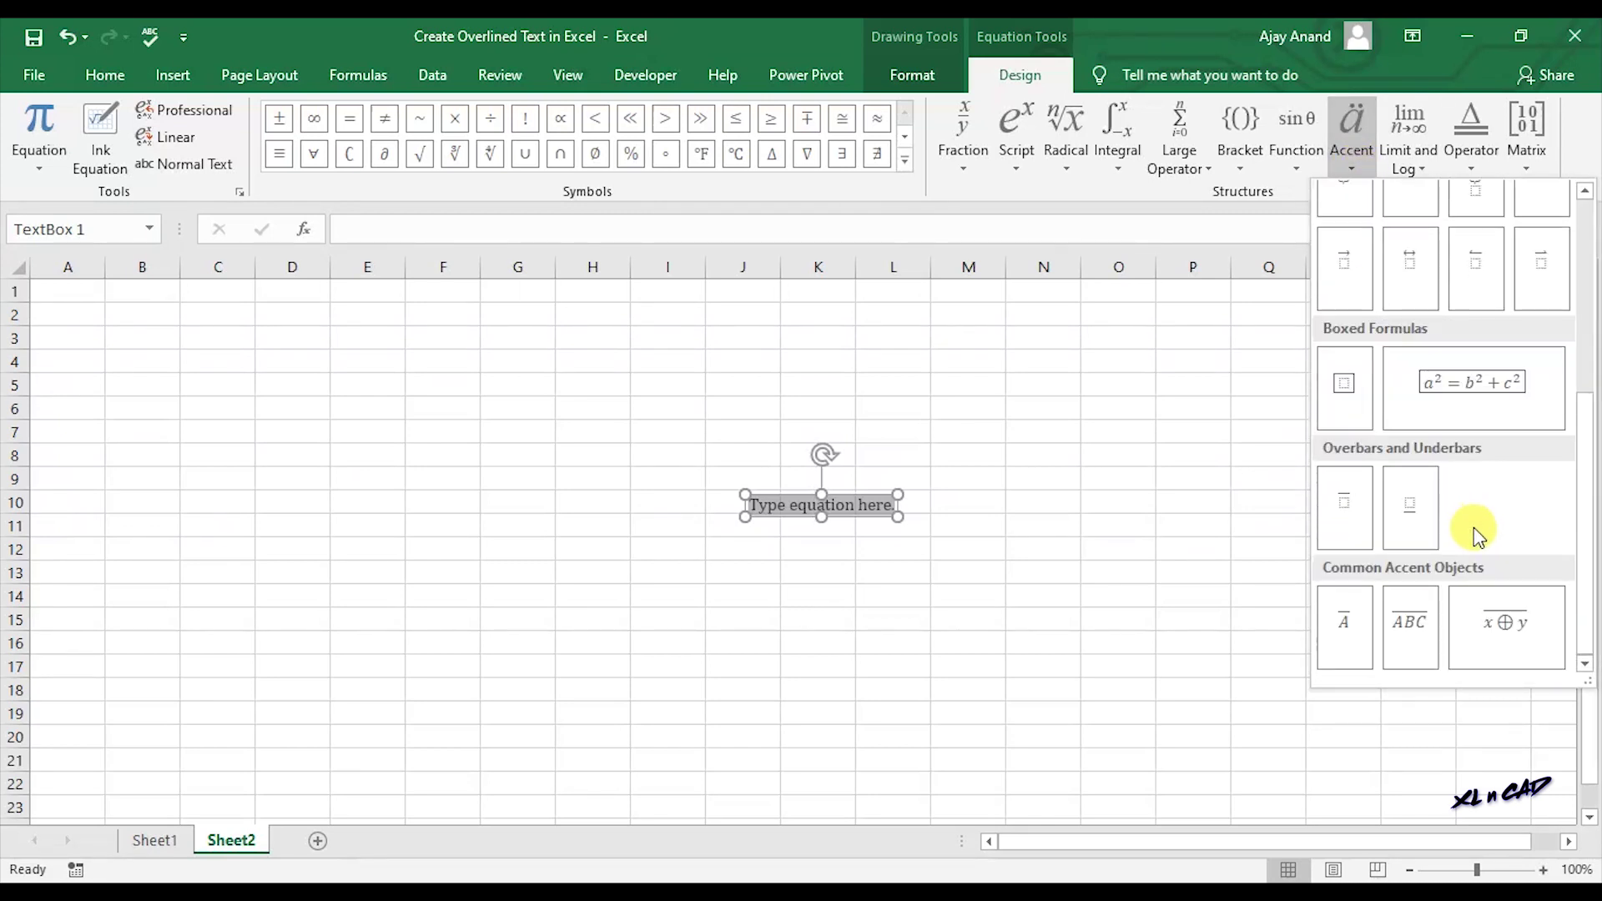
Insert the overbar ABC accent and enlarge the equation font to 44.
left_click(1410, 655)
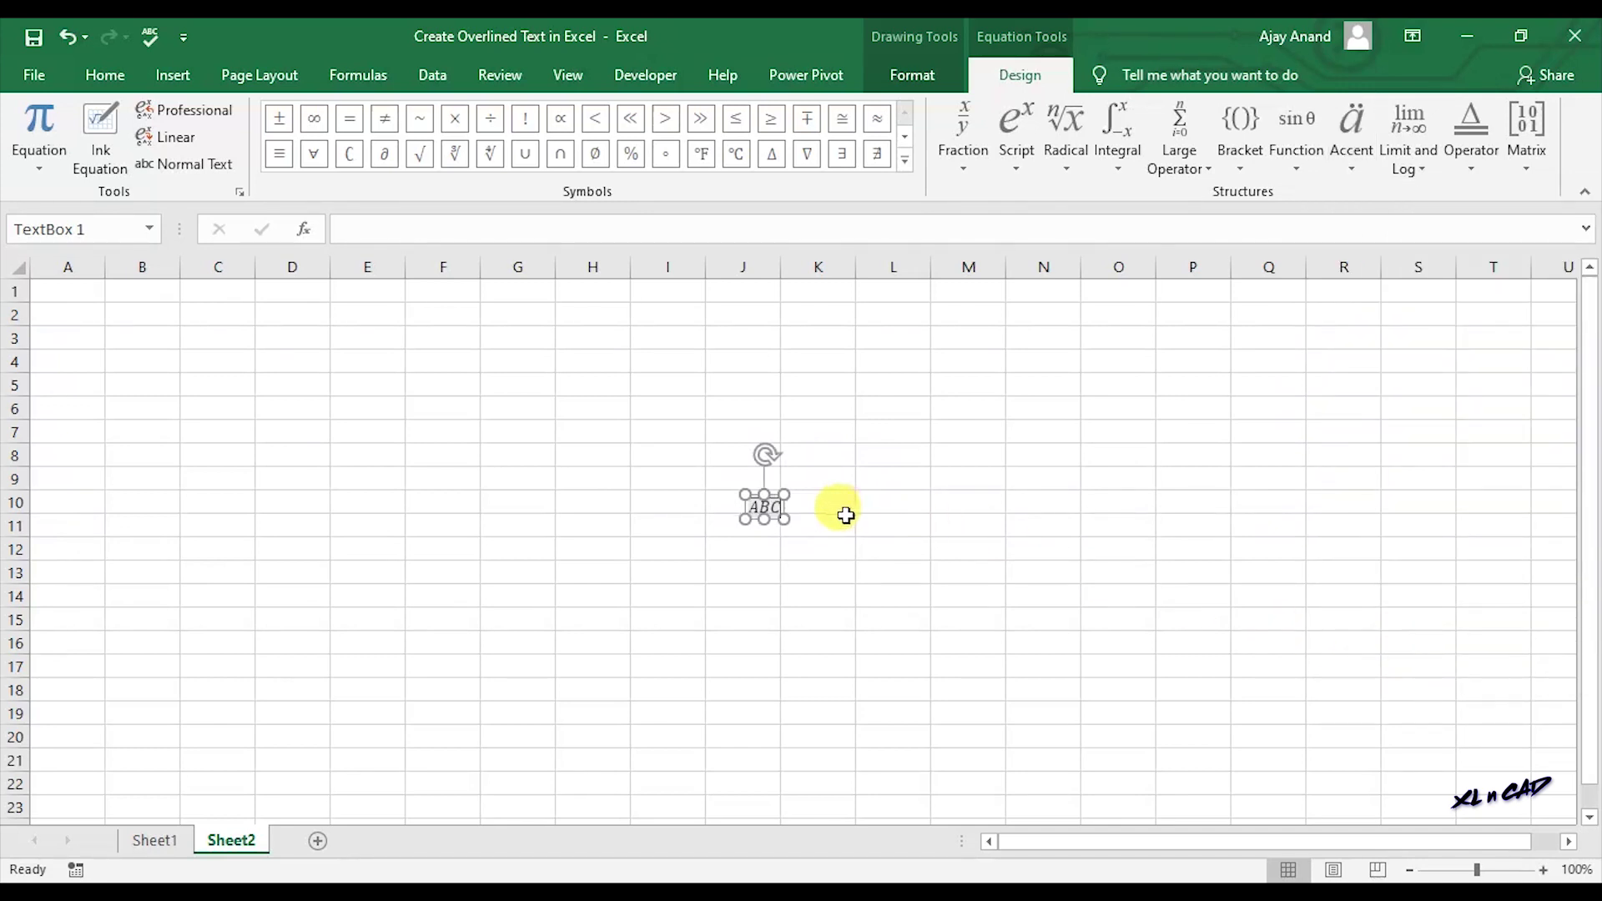
left_click(108, 75)
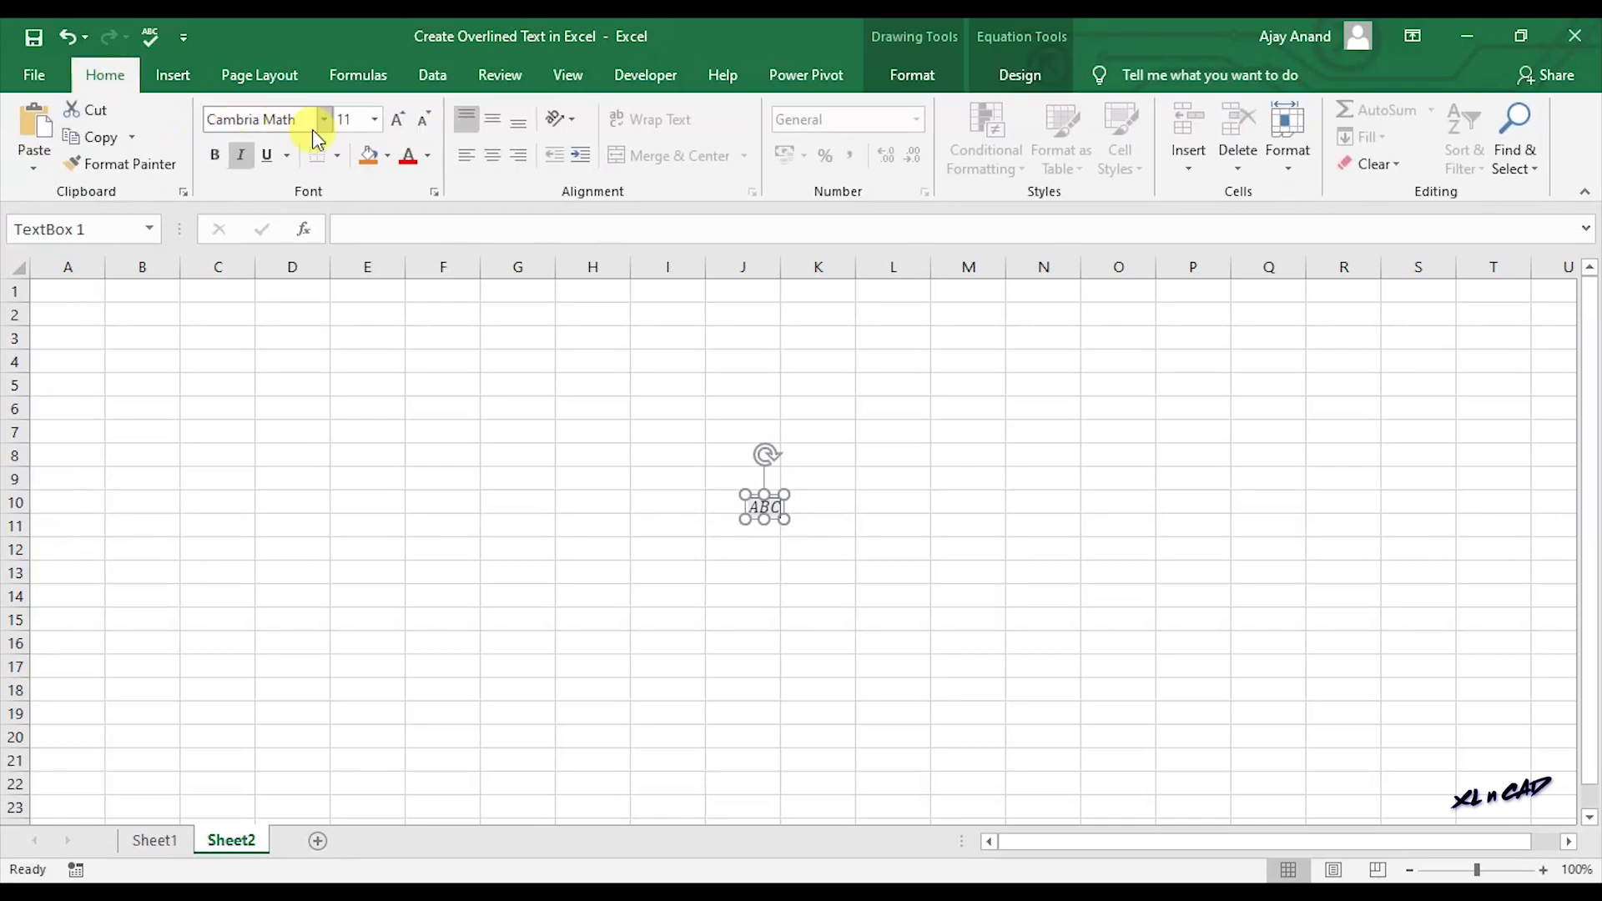
left_click(393, 123)
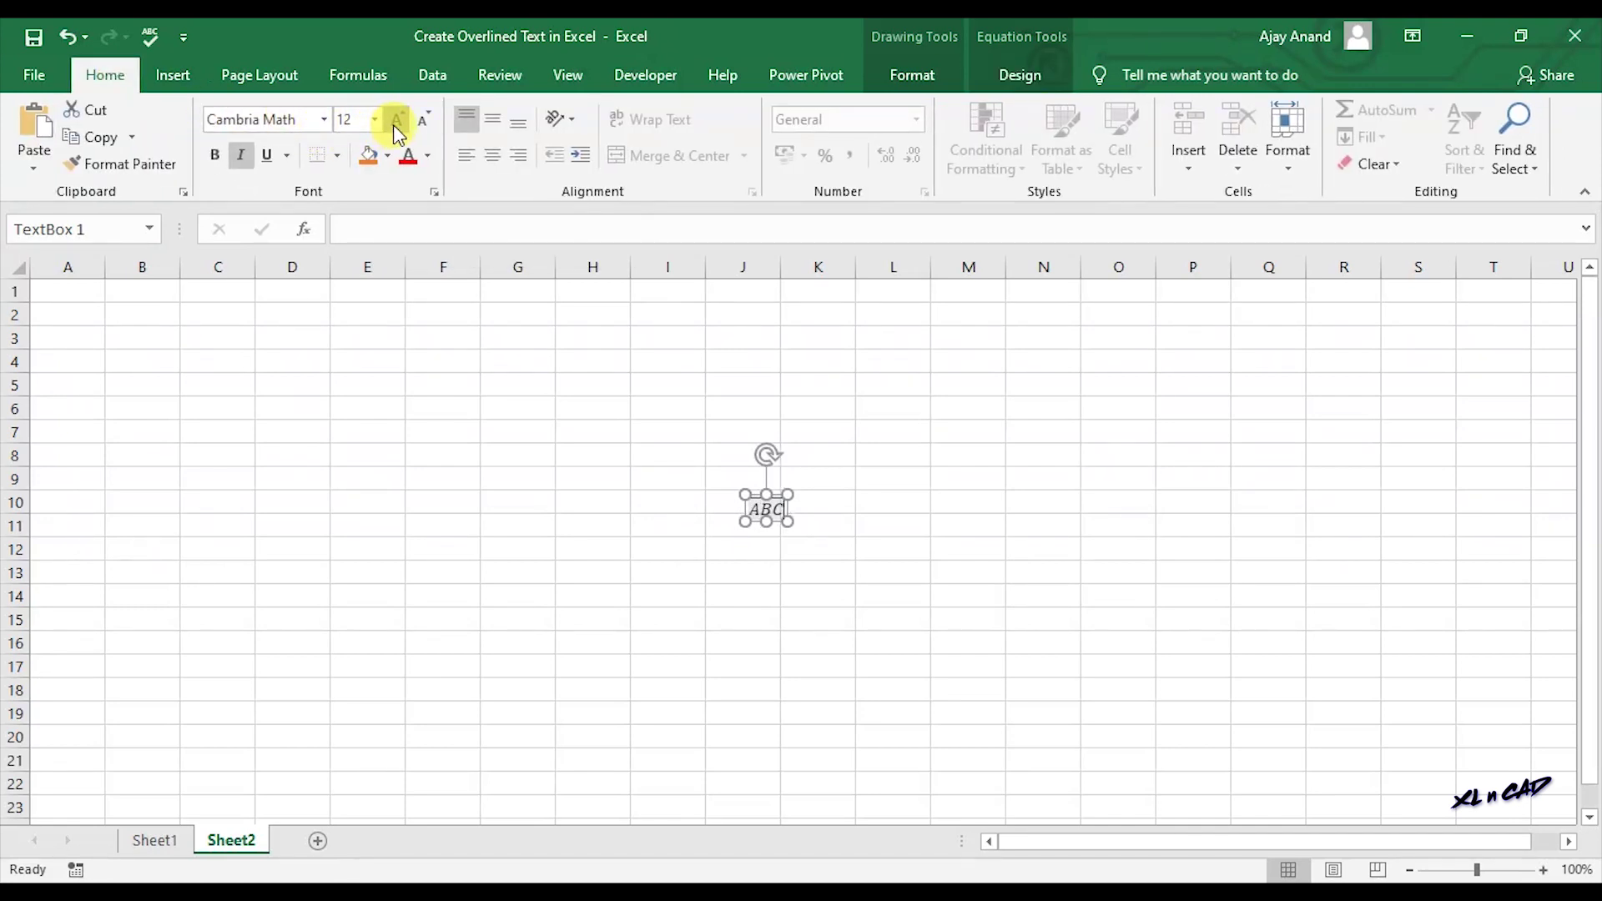
left_click(393, 124)
left_click(393, 124)
left_click(393, 123)
left_click(393, 124)
left_click(393, 123)
left_click(393, 124)
left_click(393, 123)
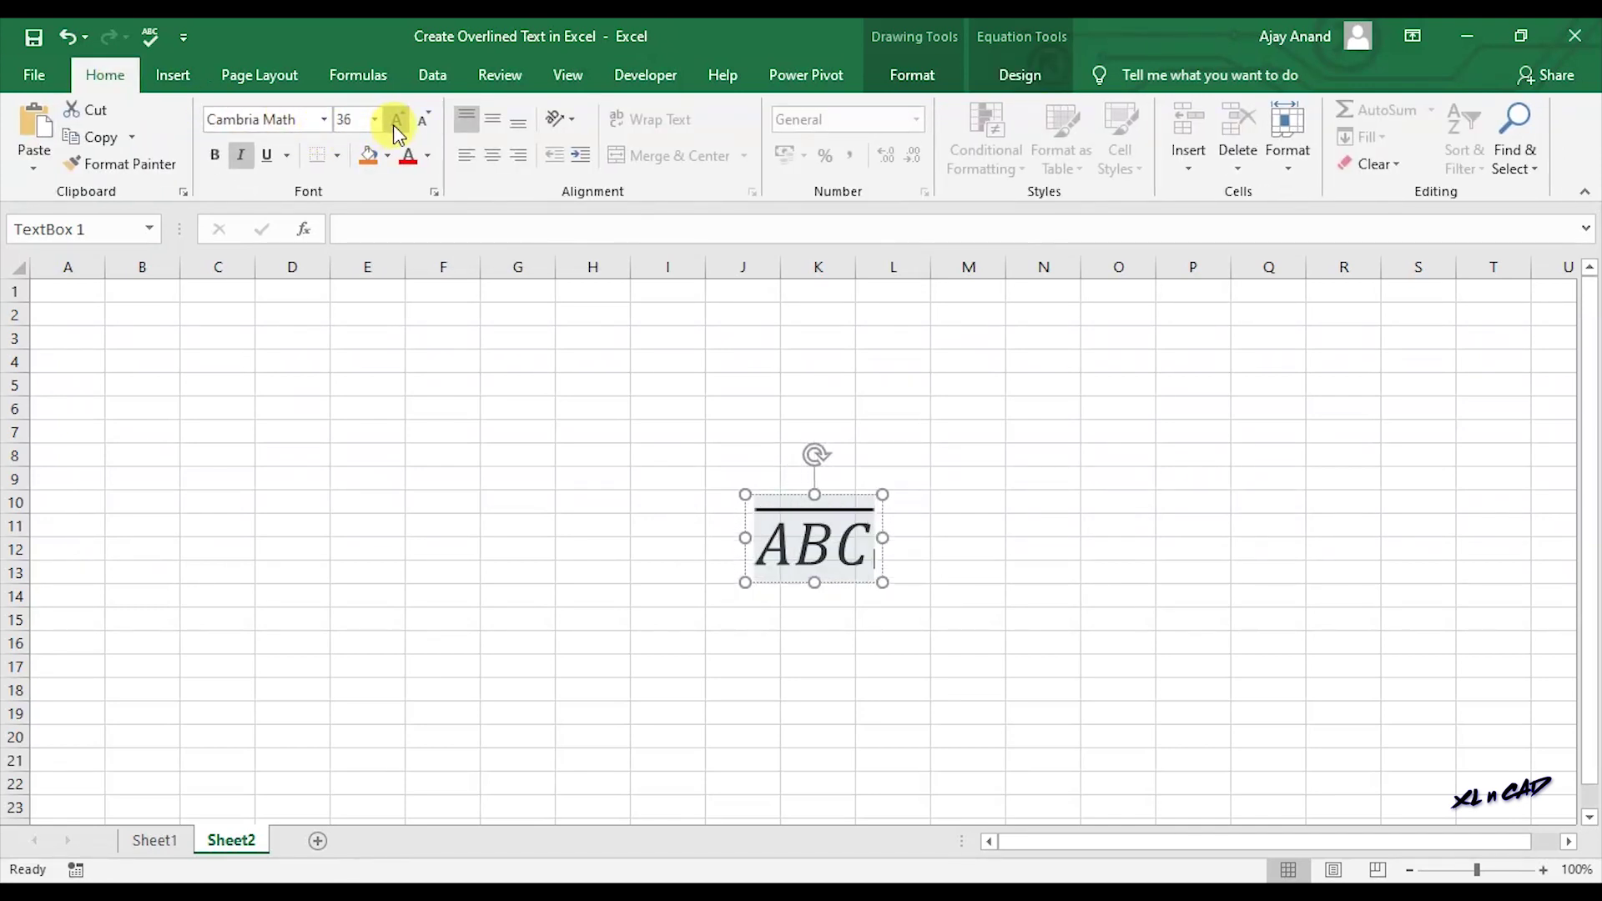
left_click(393, 123)
Move the equation up to rows 2–6 and replace ABC with a person's full name.
left_click_drag(789, 492, 501, 372)
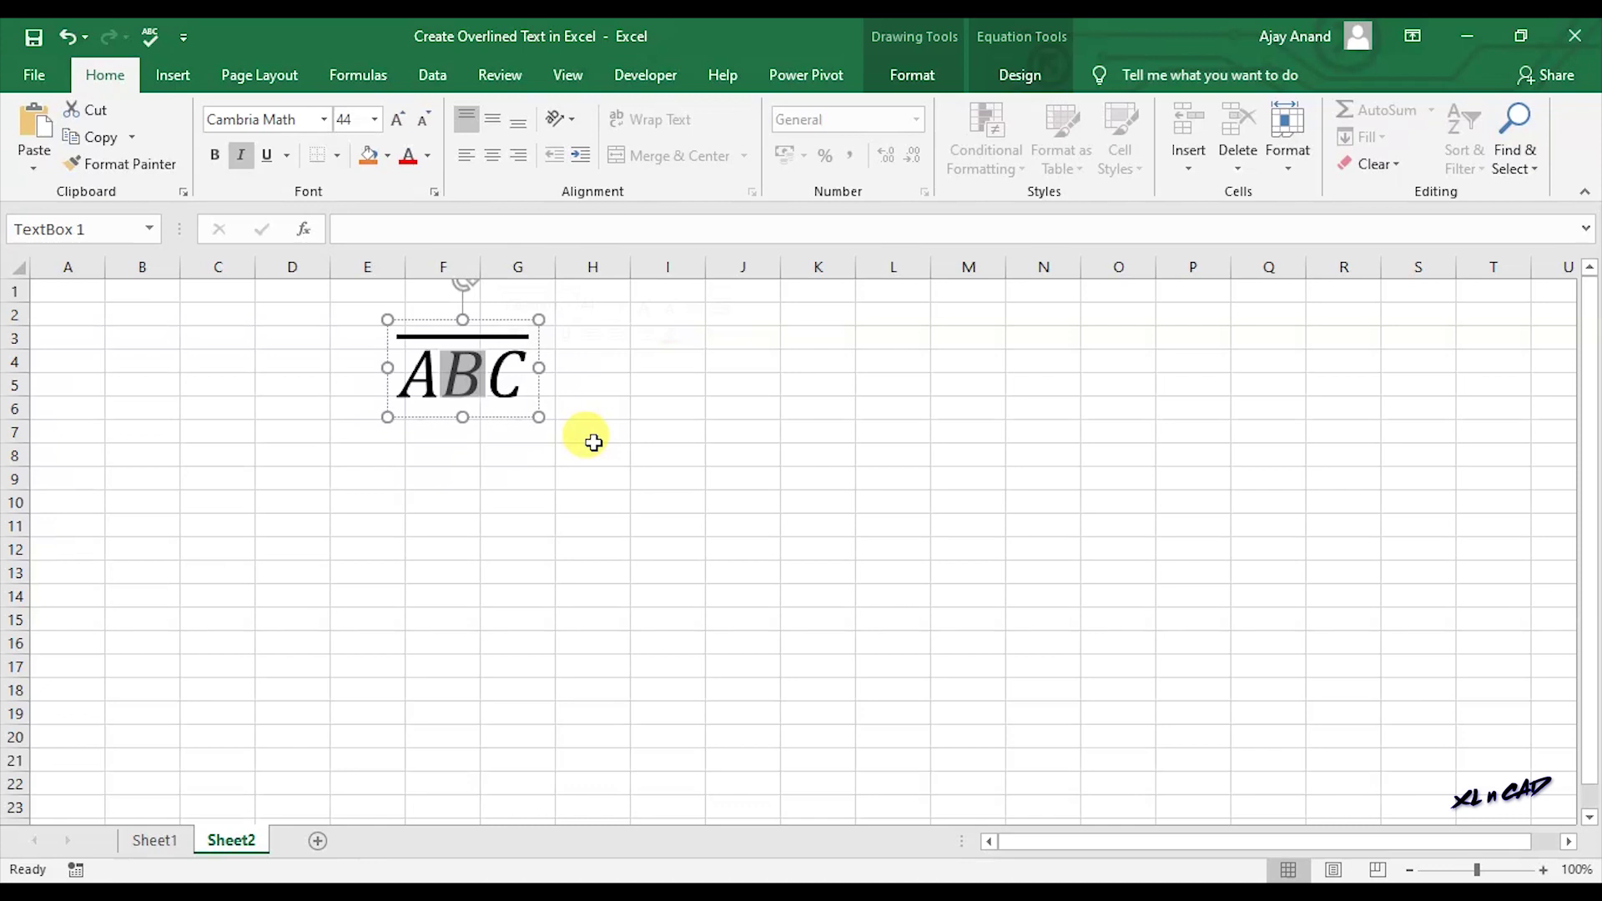
key("Delete")
key("BackSpace")
key("Delete")
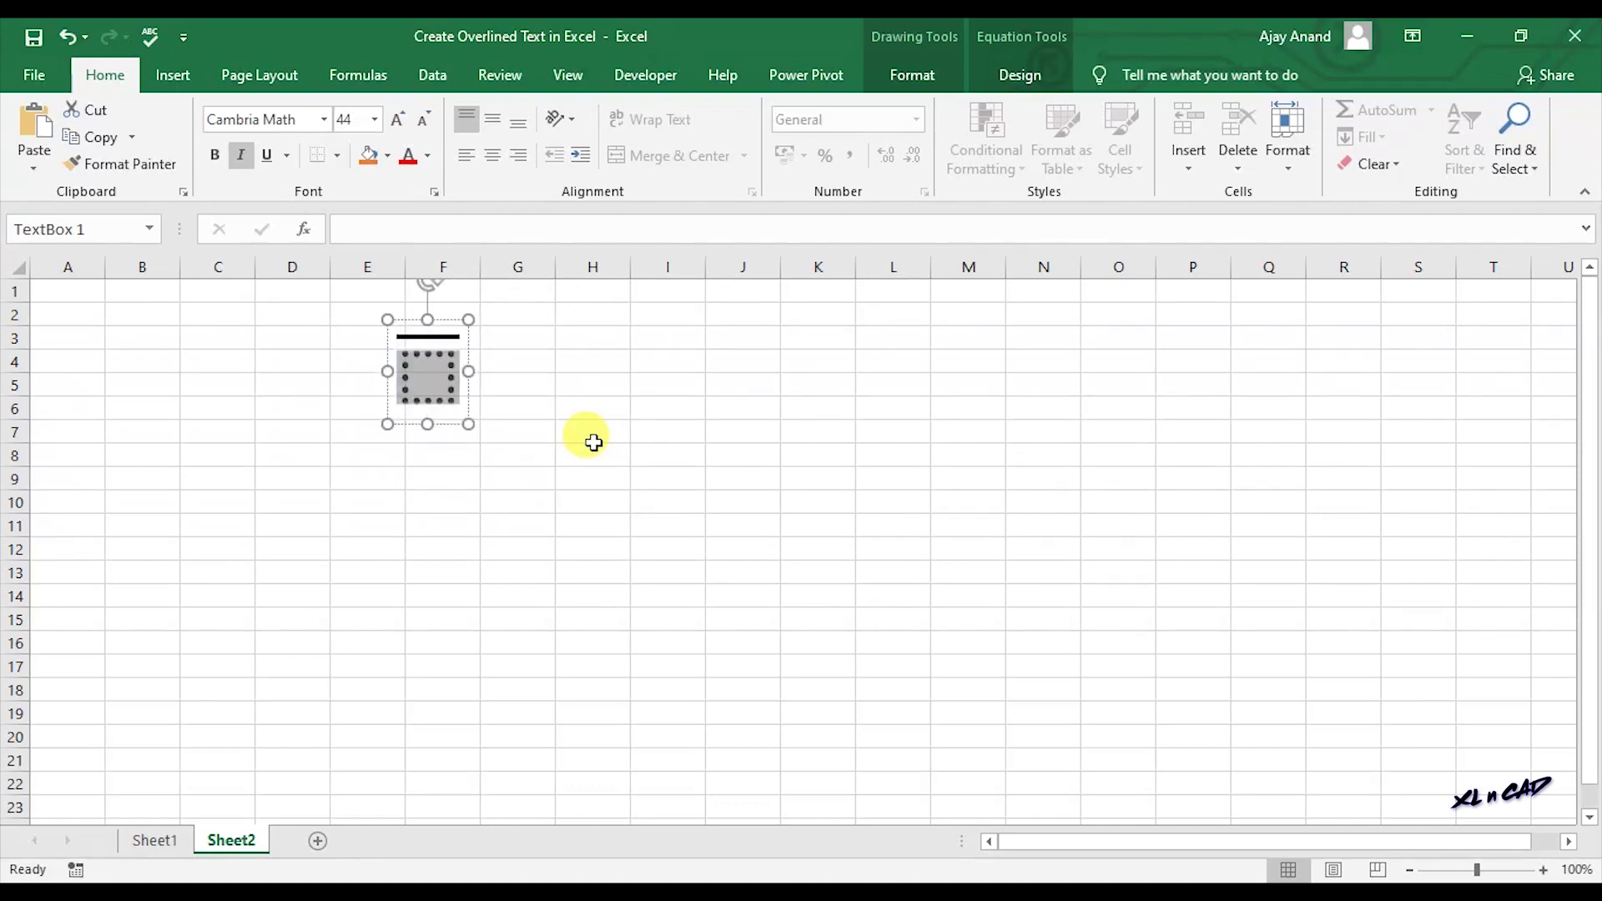
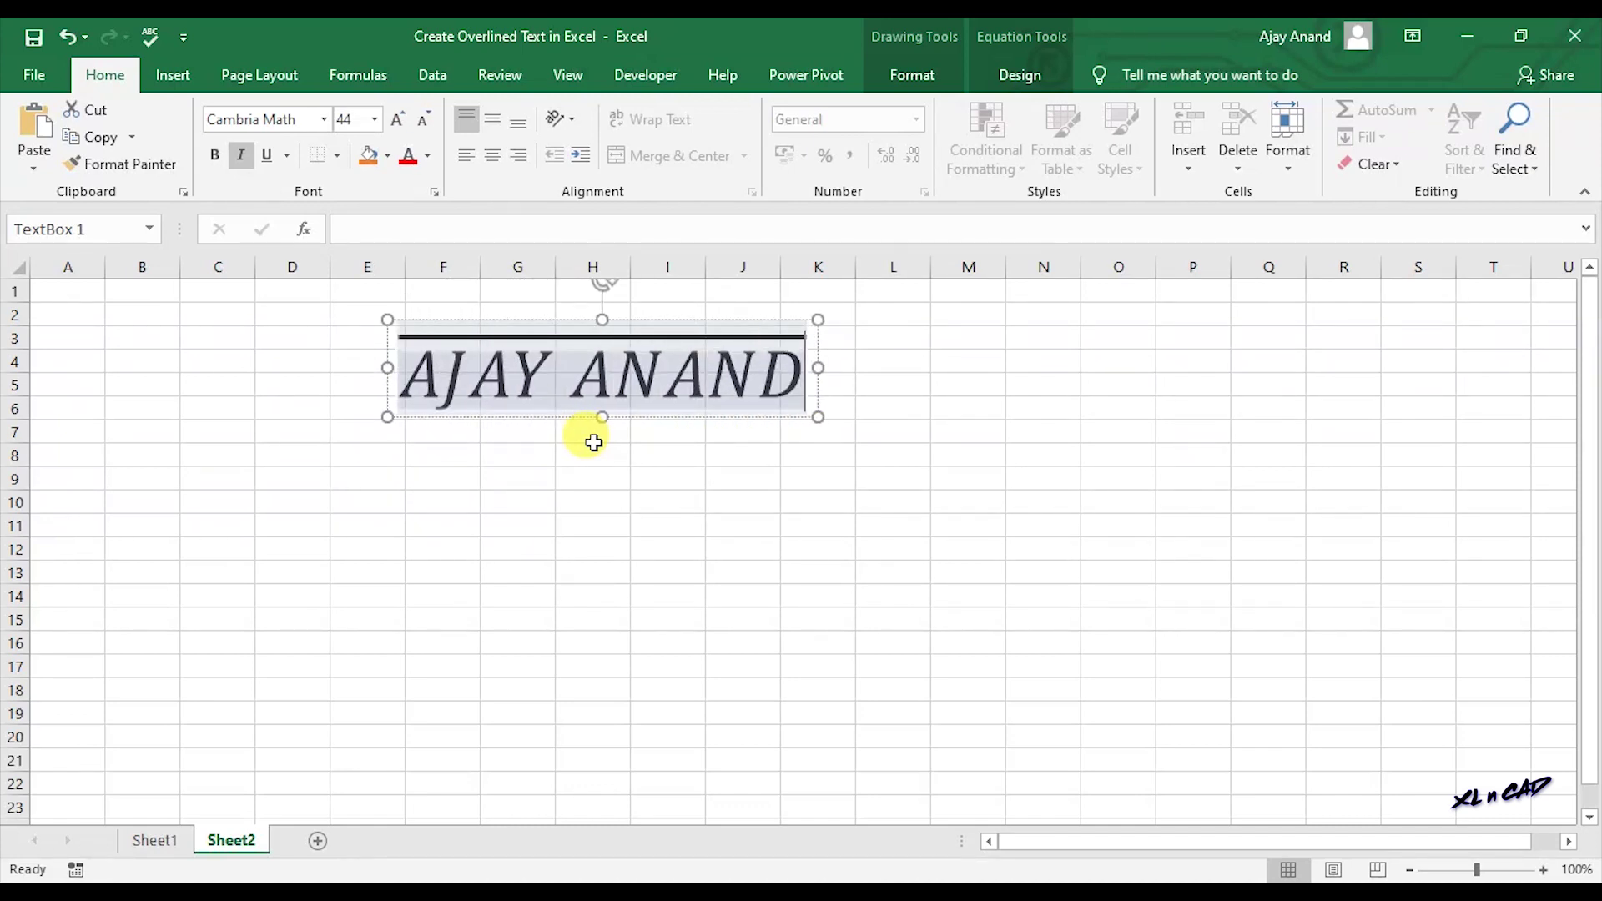
Duplicate the overlined equation box with Ctrl+D and drag the copy down to rows 12–16.
left_click(861, 589)
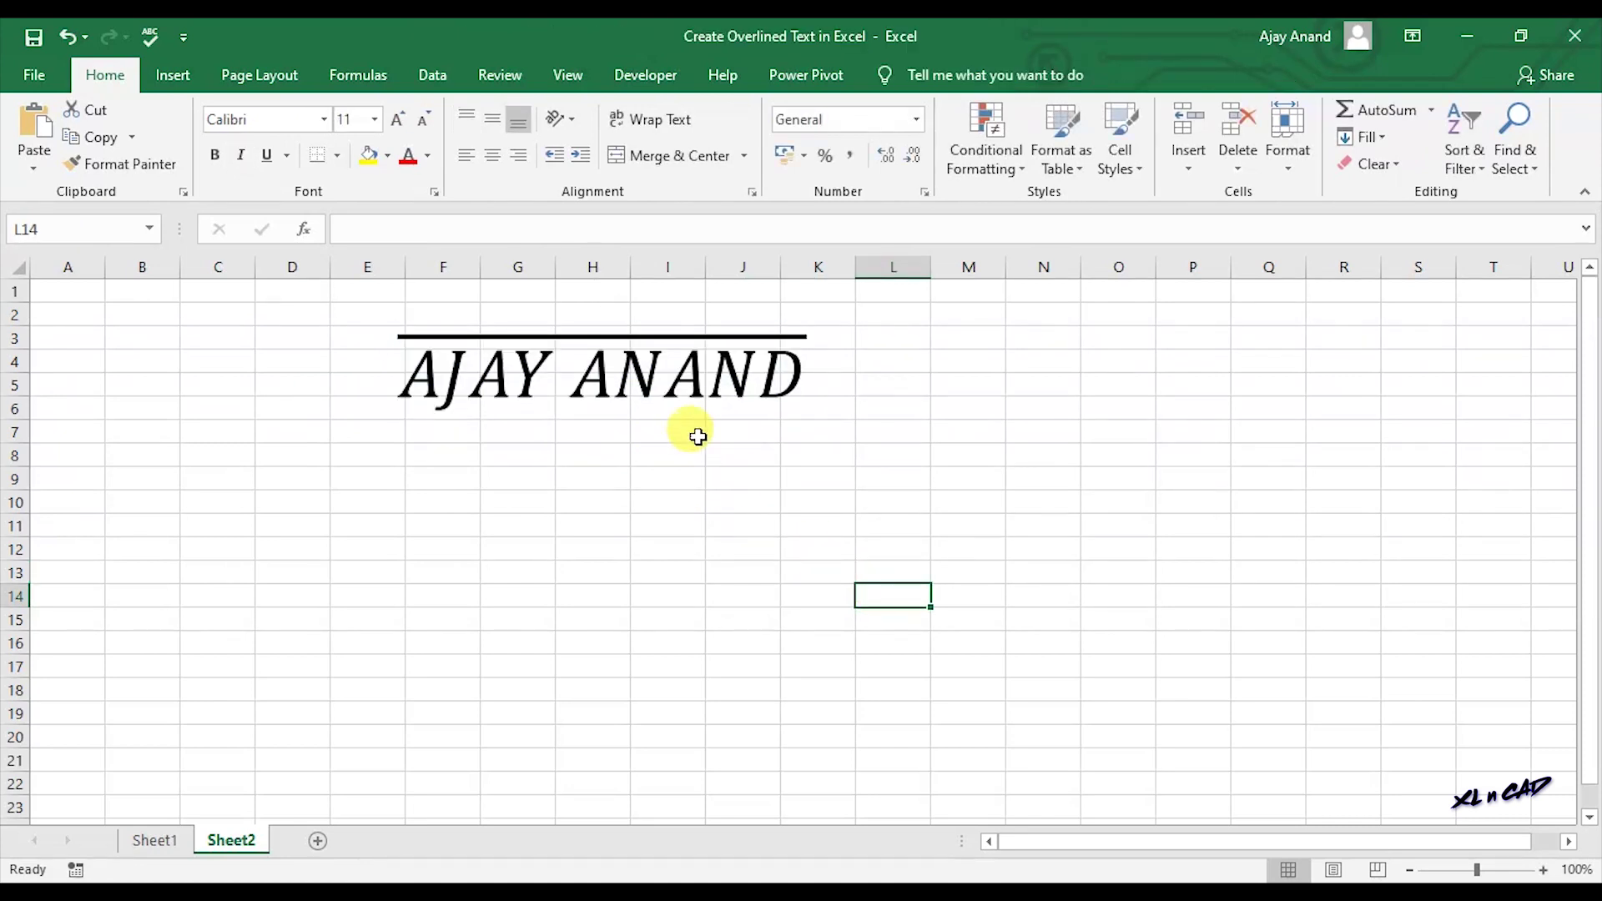
left_click(673, 386)
left_click(716, 416)
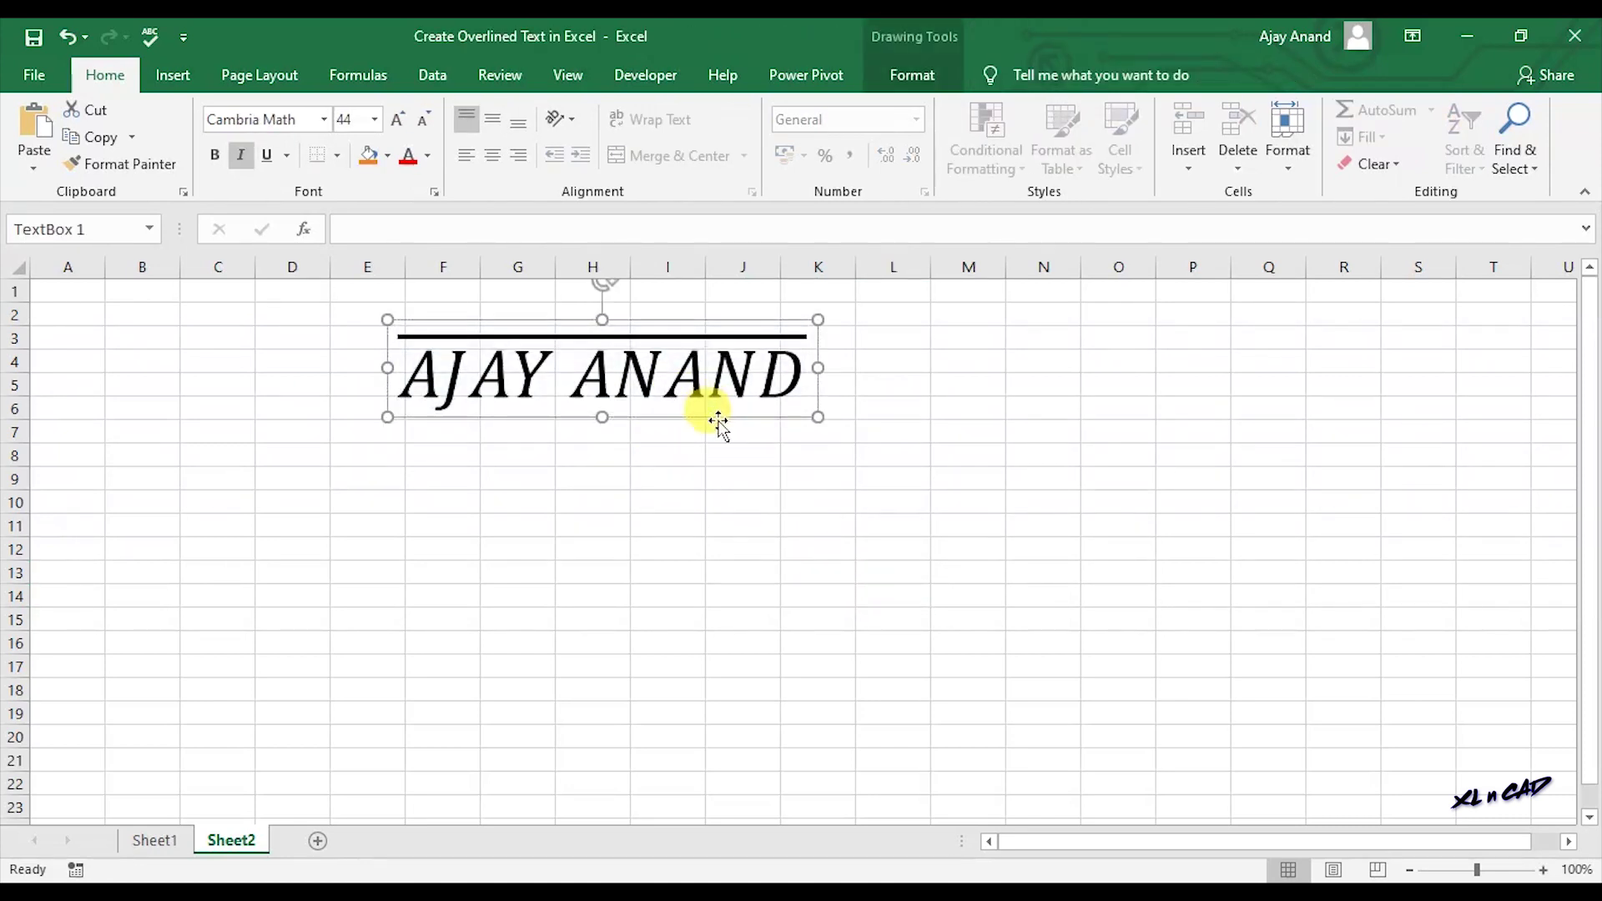
key("ctrl+d")
left_click_drag(717, 438, 757, 646)
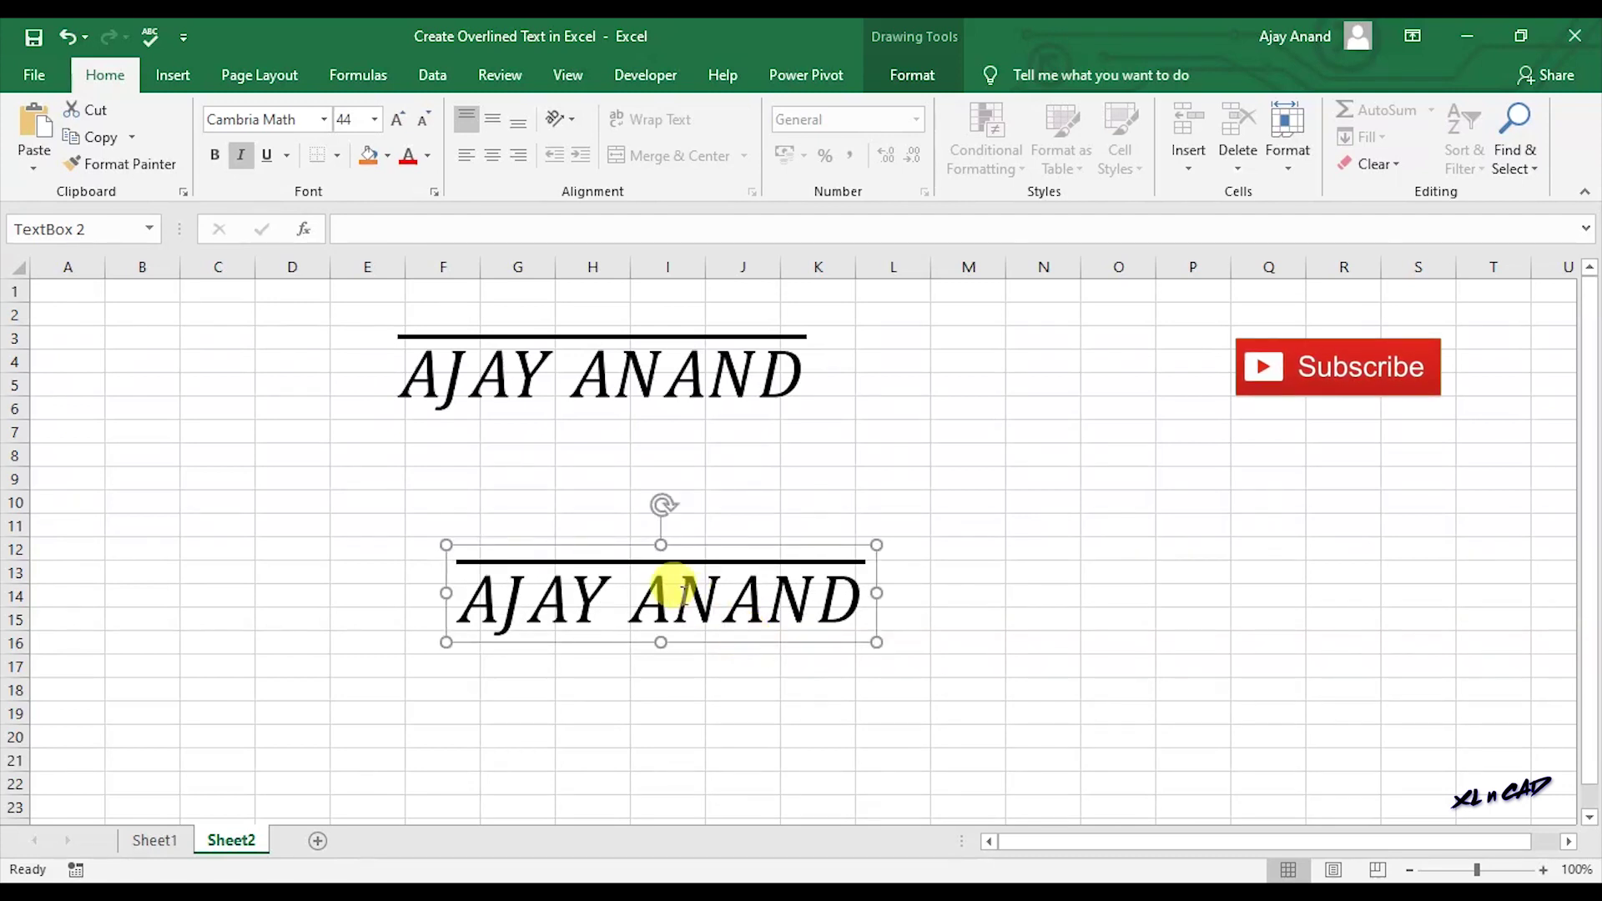
Change the copied equation's text to 'XL N CAD'.
left_click(704, 601)
key("ctrl+a")
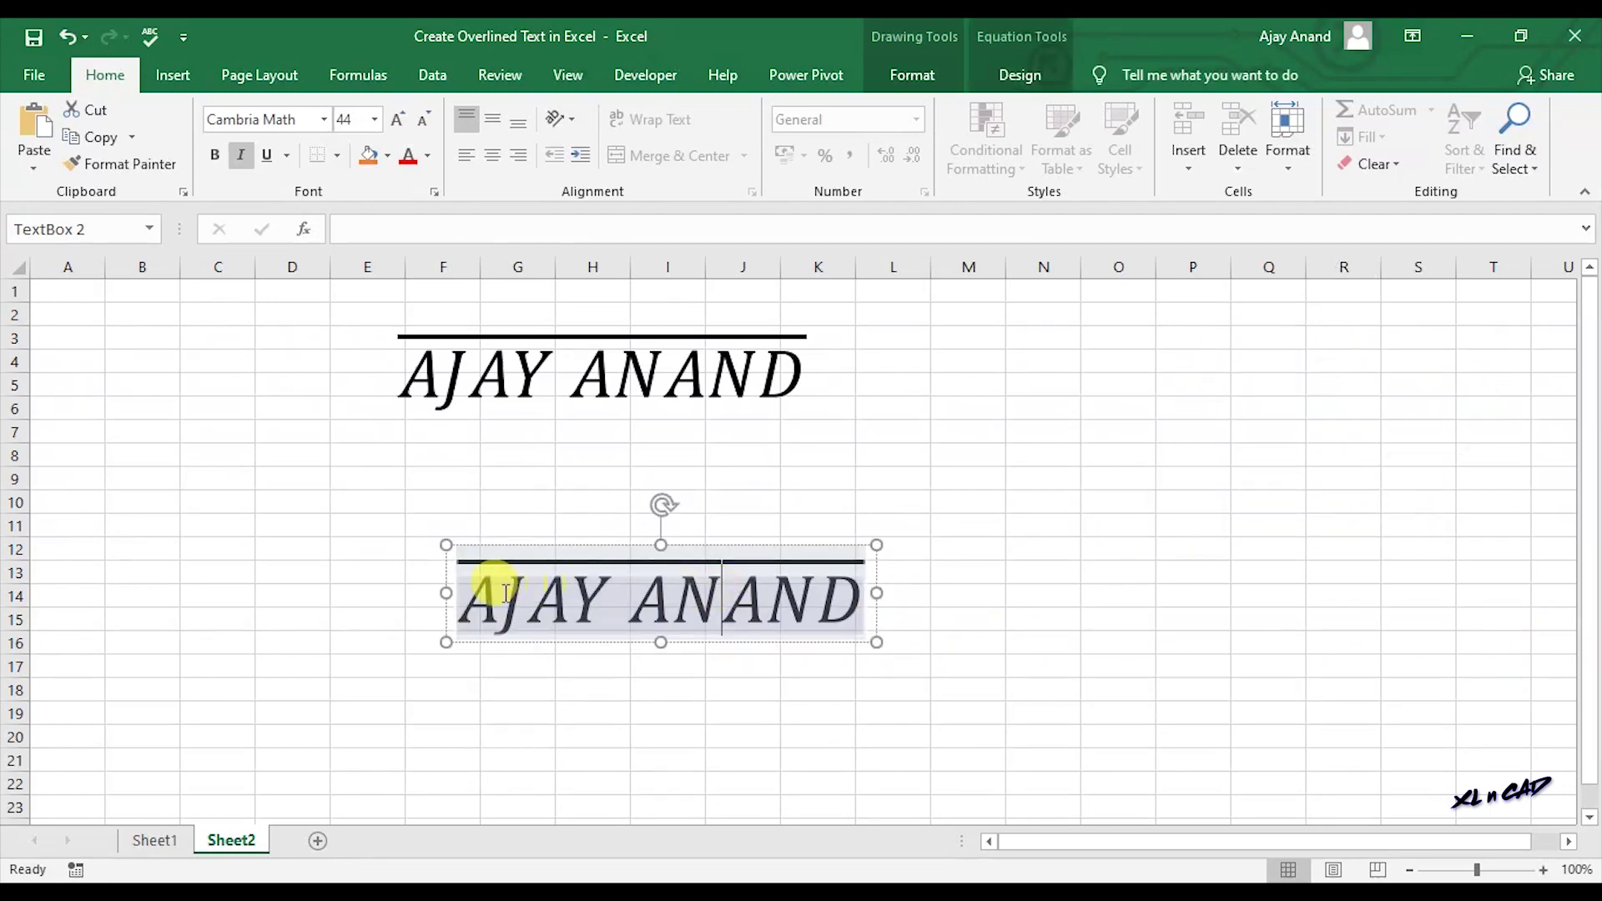
left_click_drag(458, 584, 738, 607)
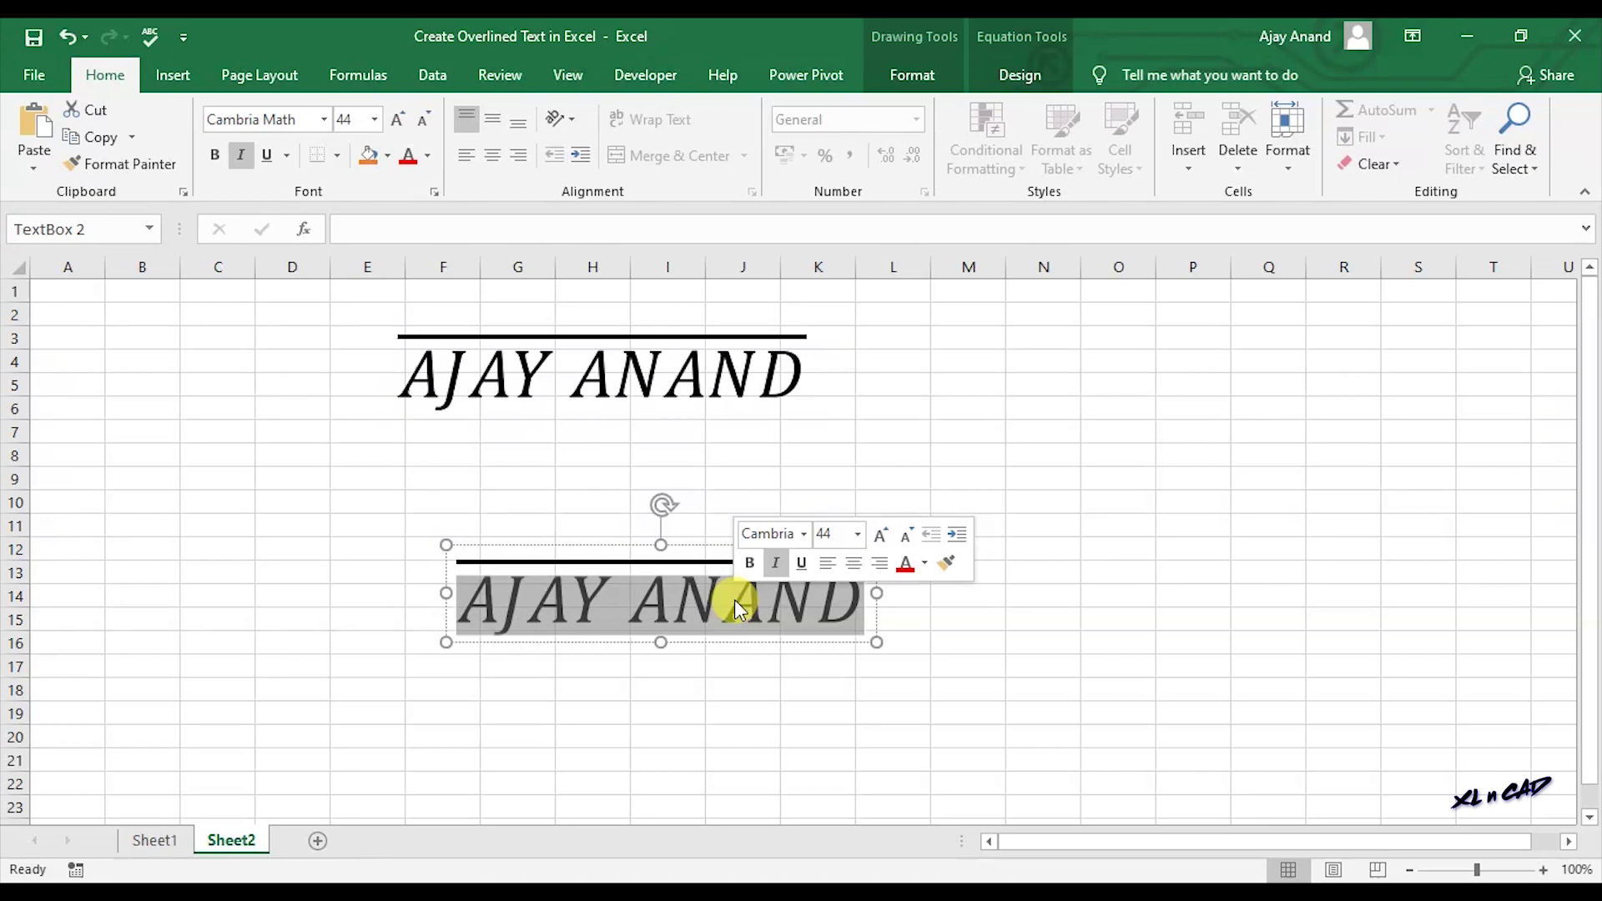
type("XL N CAD")
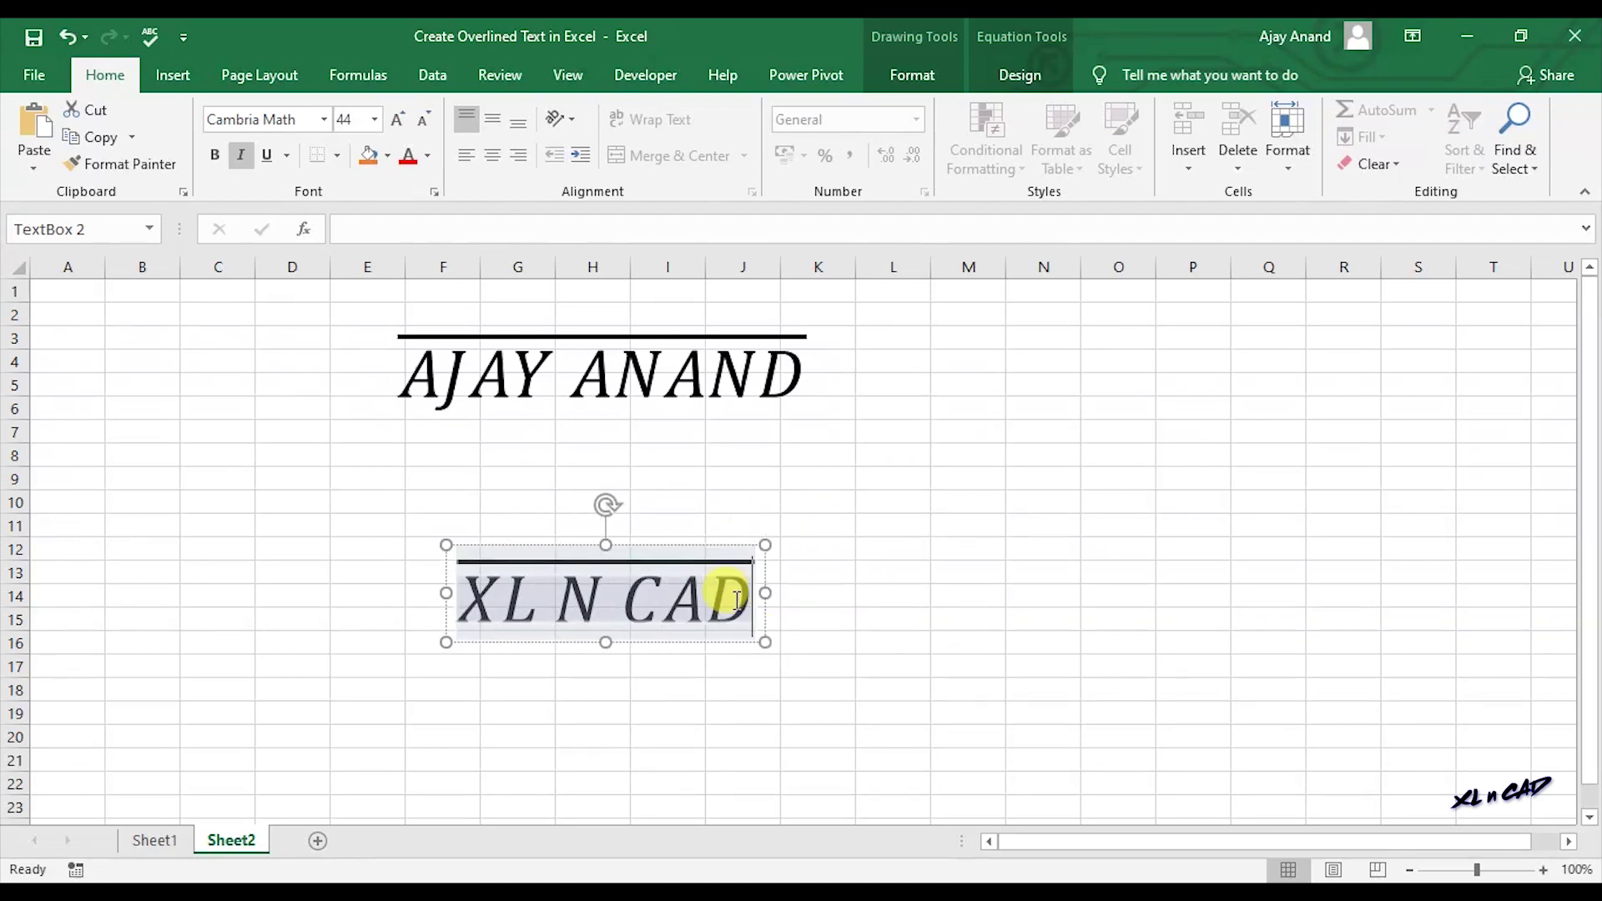
left_click(1157, 434)
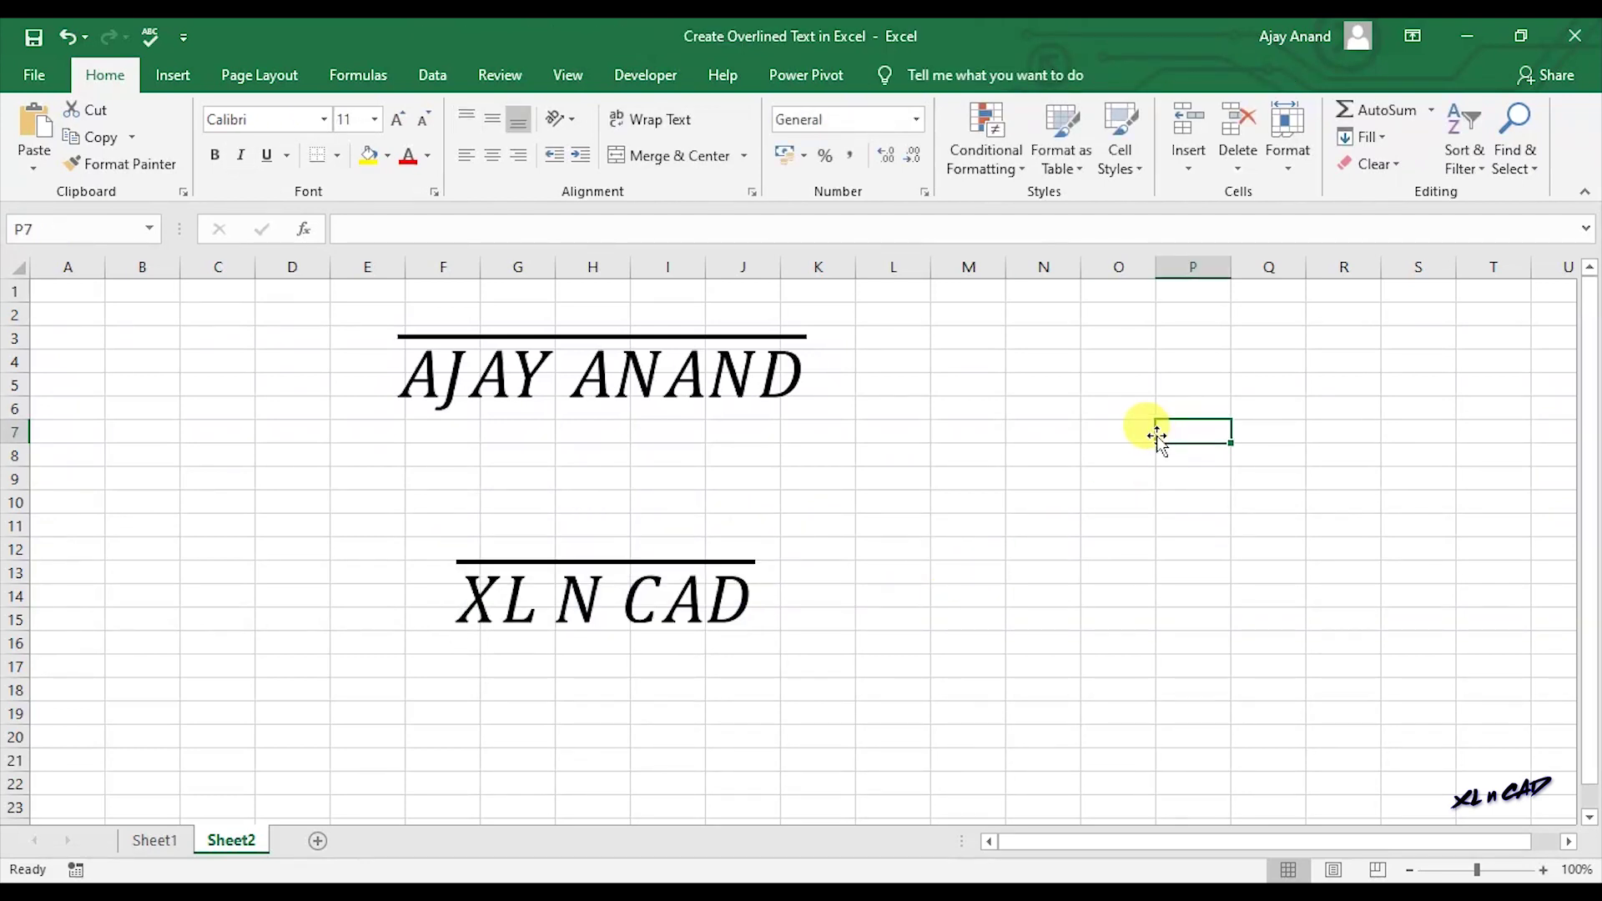